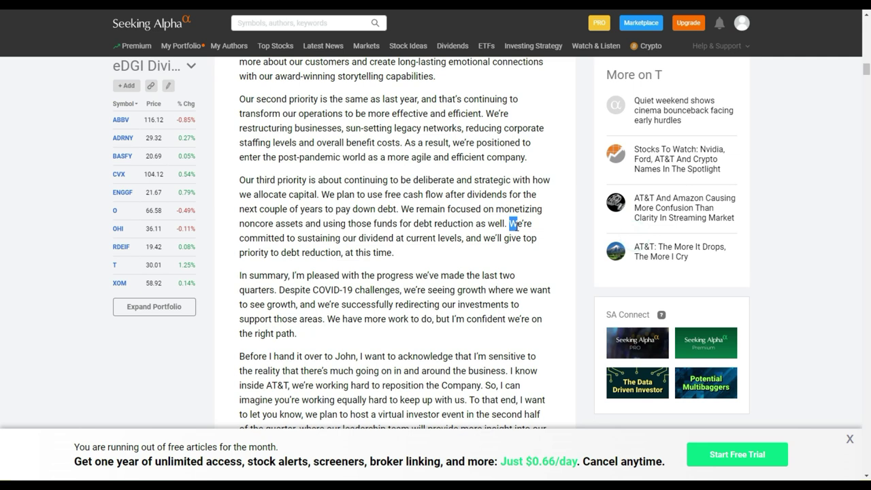
Highlight the transcript sentence about sustaining the dividend at current levels and prioritizing debt reduction, then clear the highlight.
left_click_drag(510, 223, 515, 251)
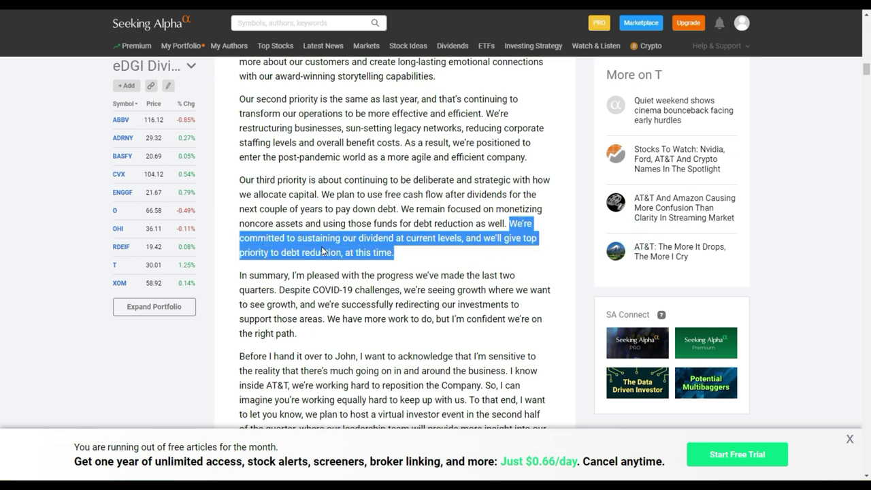
left_click(445, 252)
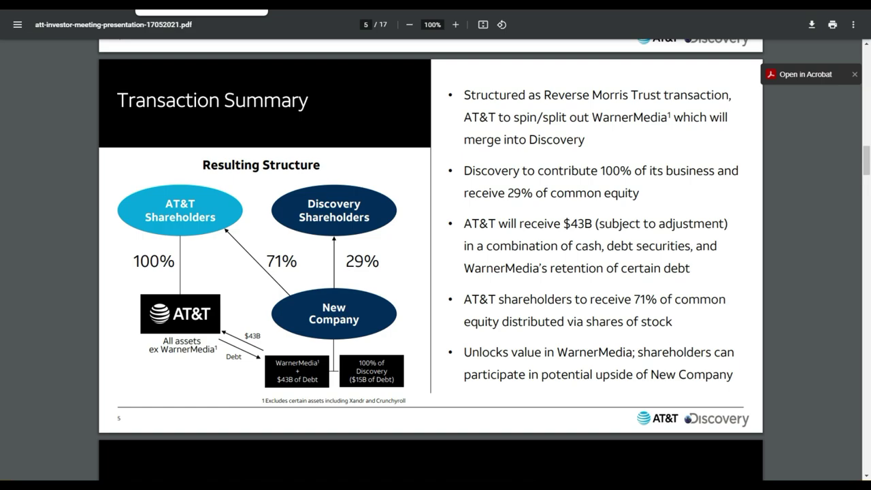
Review the AT&T investor presentation through the Capital Allocation Strategy slide and highlight the targeted dividend payout ratio text.
scroll(391, 228, "down", 12)
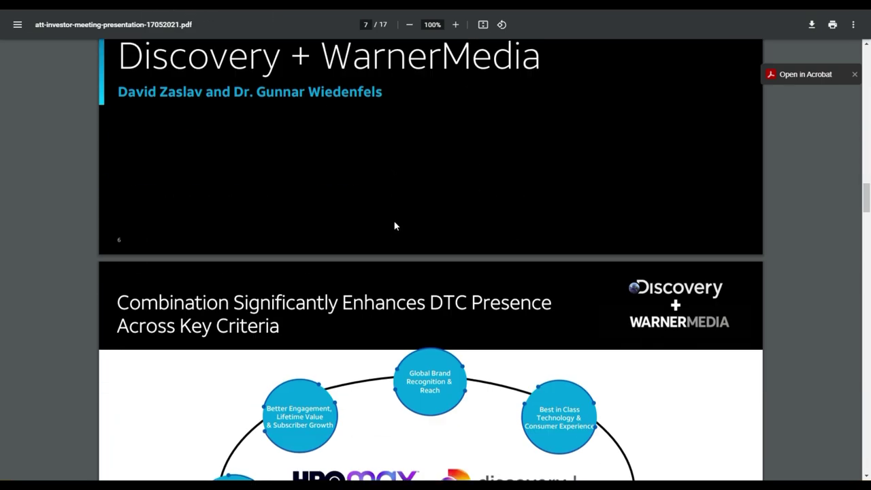
scroll(385, 228, "down", 20)
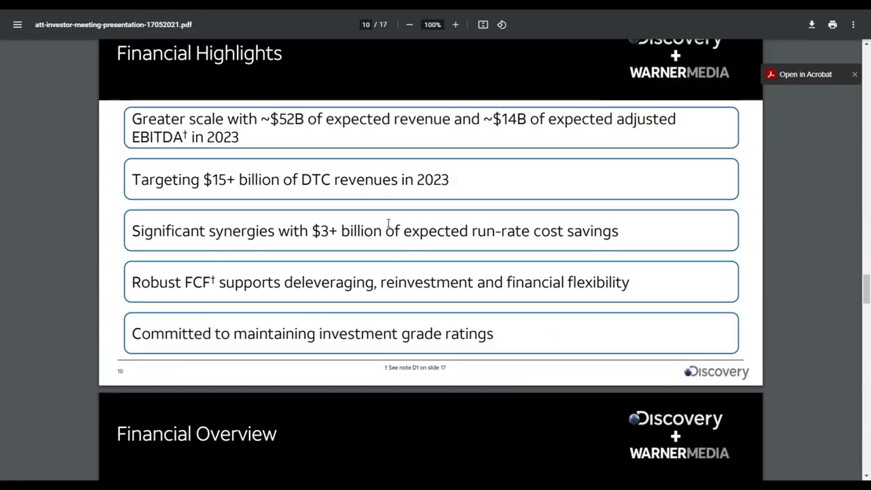
scroll(387, 226, "down", 12)
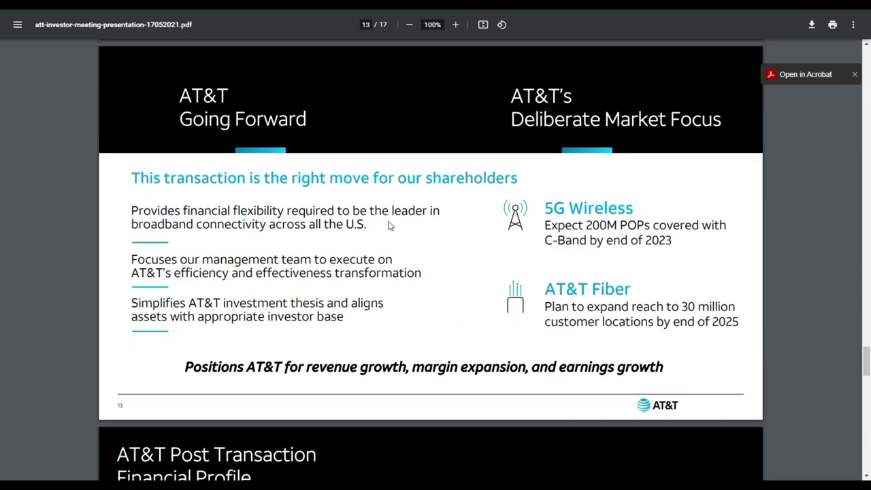
scroll(405, 221, "down", 4)
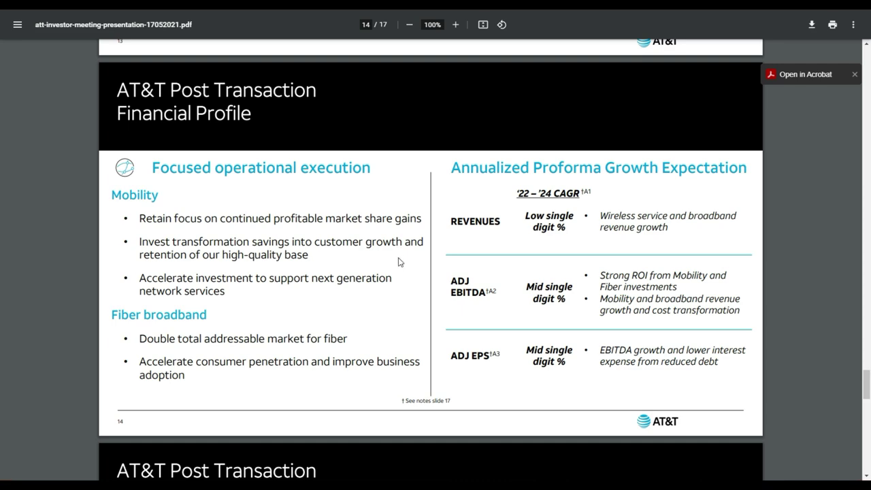
scroll(394, 268, "down", 5)
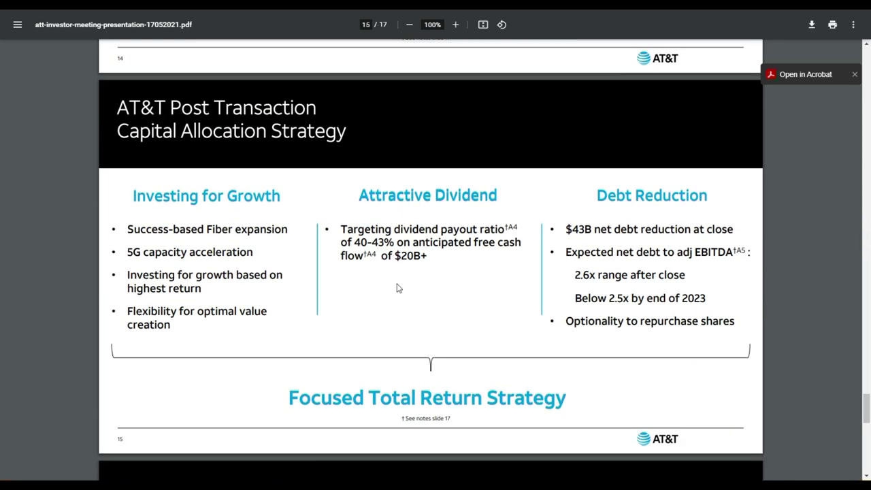
left_click_drag(342, 231, 420, 257)
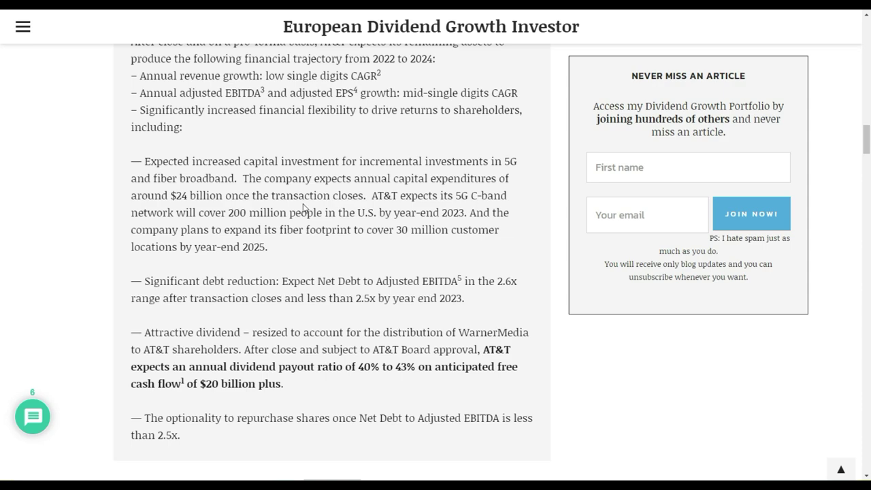
Review the European Dividend Growth Investor article's section on AT&T's post-transaction expectations, going back toward its beginning.
scroll(297, 213, "up", 15)
scroll(327, 198, "up", 5)
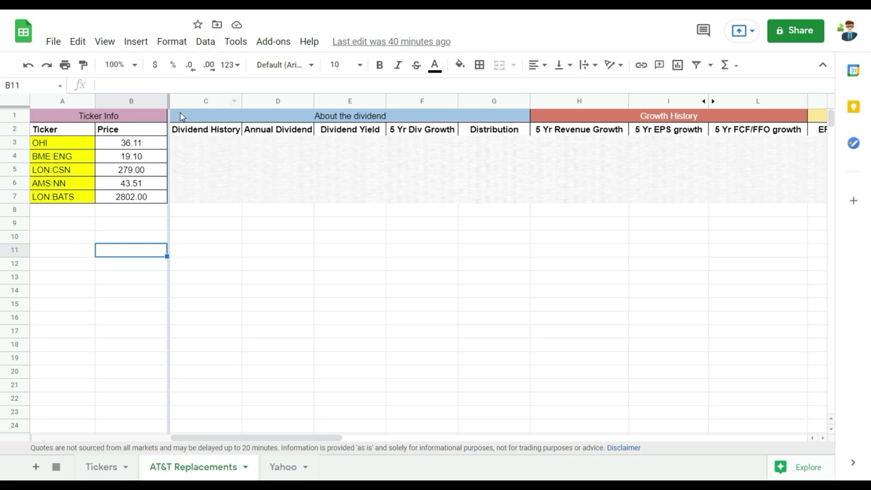
Go through the replacement tickers BME:ENG, LON:CSN, AMS:NN and LON:BATS one by one in the AT&T Replacements sheet.
left_click(75, 158)
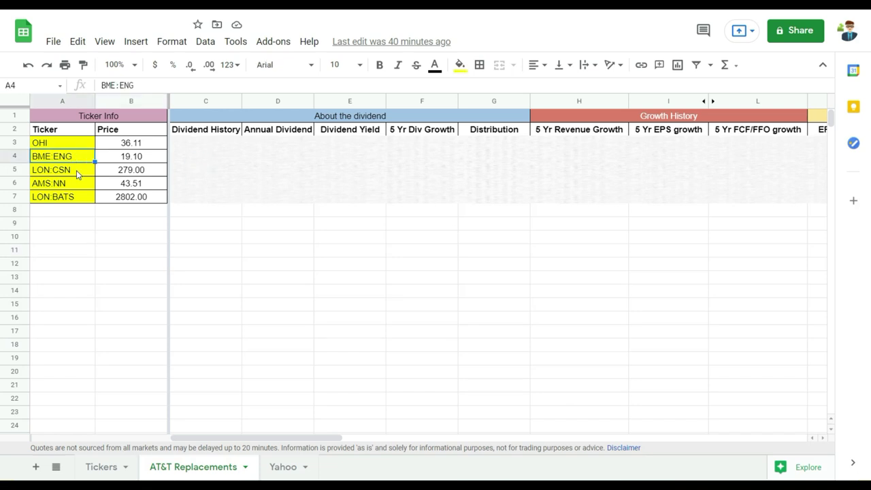
left_click(77, 171)
left_click(76, 184)
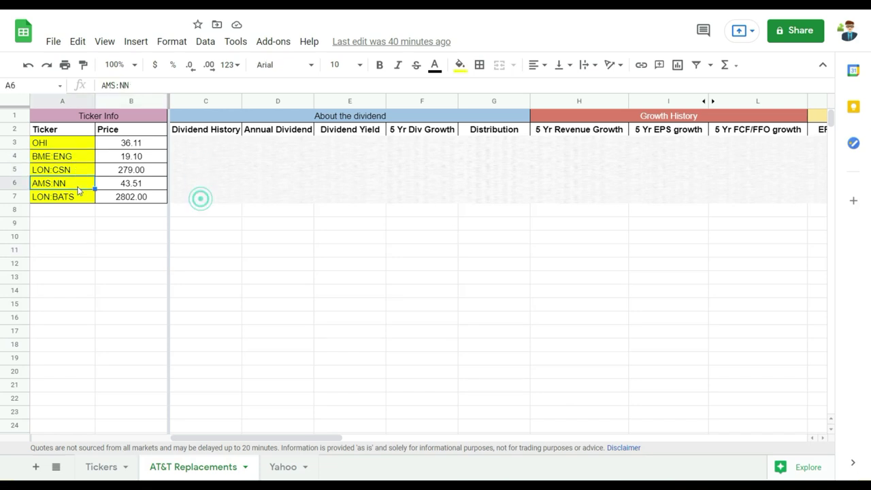
left_click(79, 198)
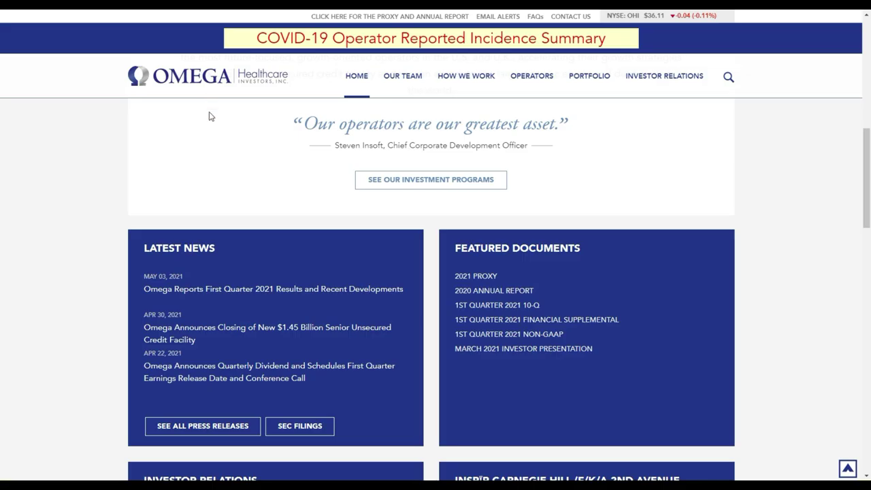
Look over the Omega Healthcare Investors home page, from the latest news to the introduction on senior care investing.
scroll(208, 150, "up", 3)
scroll(197, 168, "up", 2)
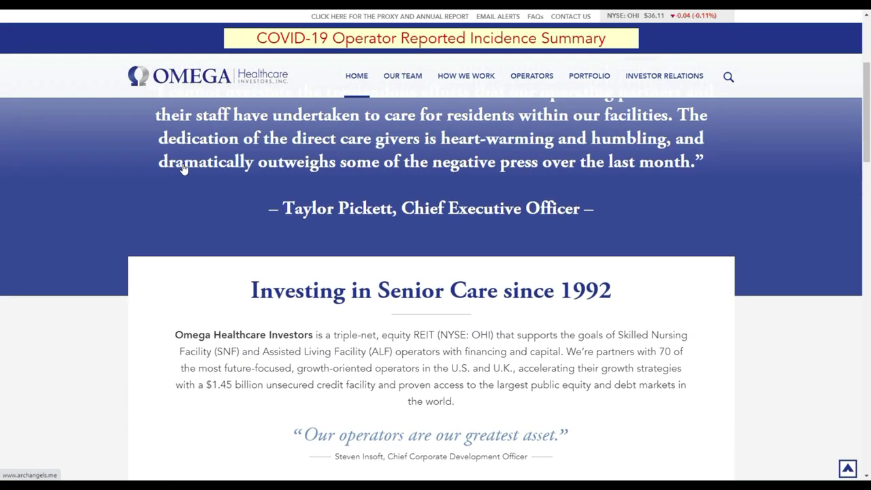
scroll(204, 177, "up", 2)
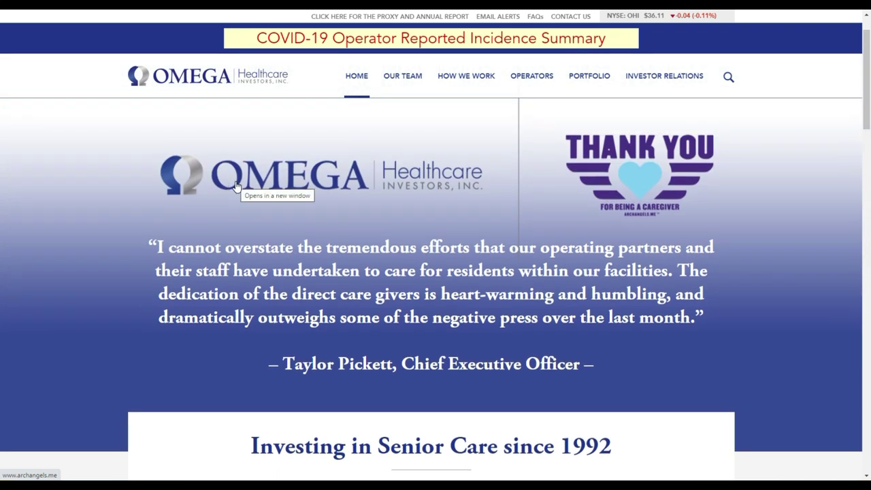
scroll(237, 188, "down", 1)
scroll(238, 189, "down", 2)
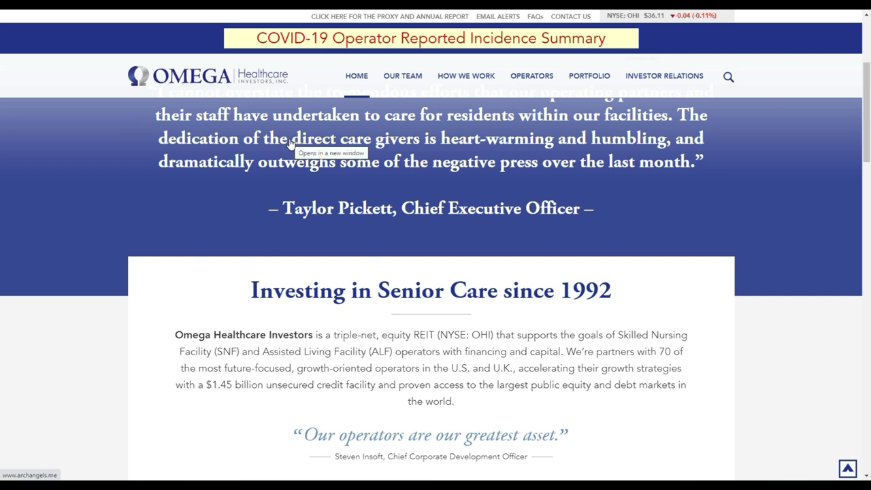
scroll(297, 158, "up", 1)
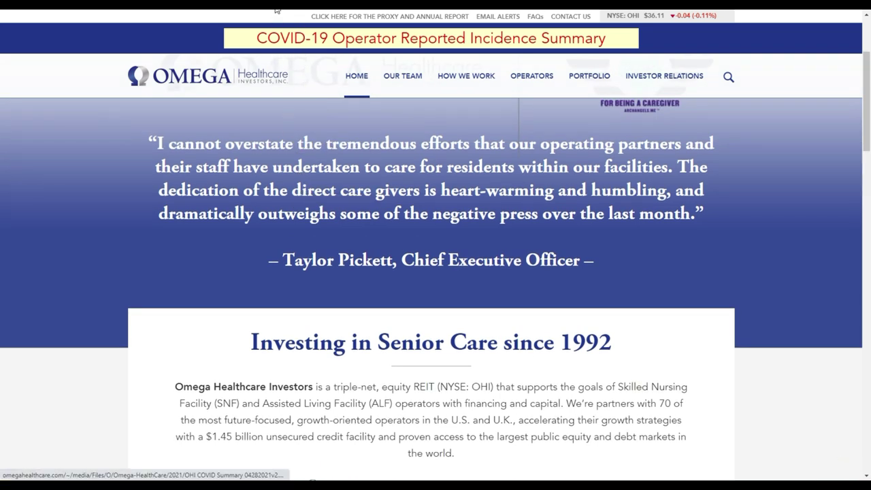
In Omega's first quarter 2021 results PDF, highlight the CEO comments on occupancy below pre-COVID levels and operators' reliance on government financial support.
left_click(291, 138)
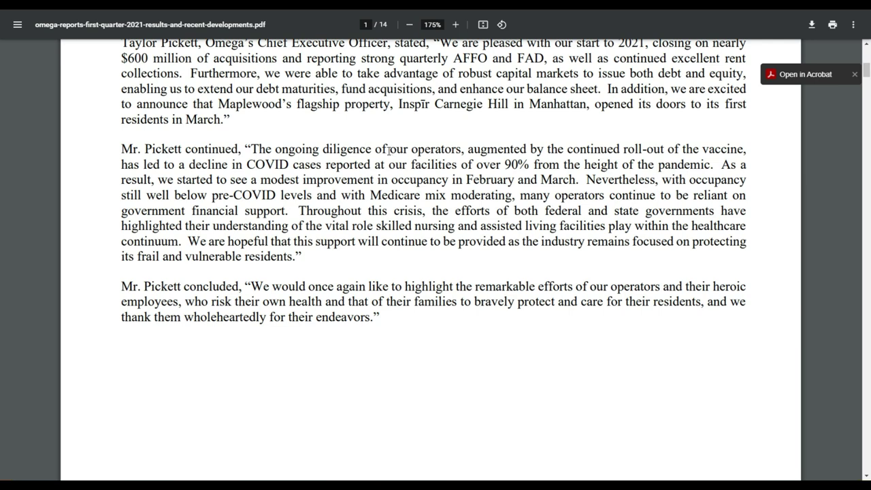
scroll(382, 153, "up", 1)
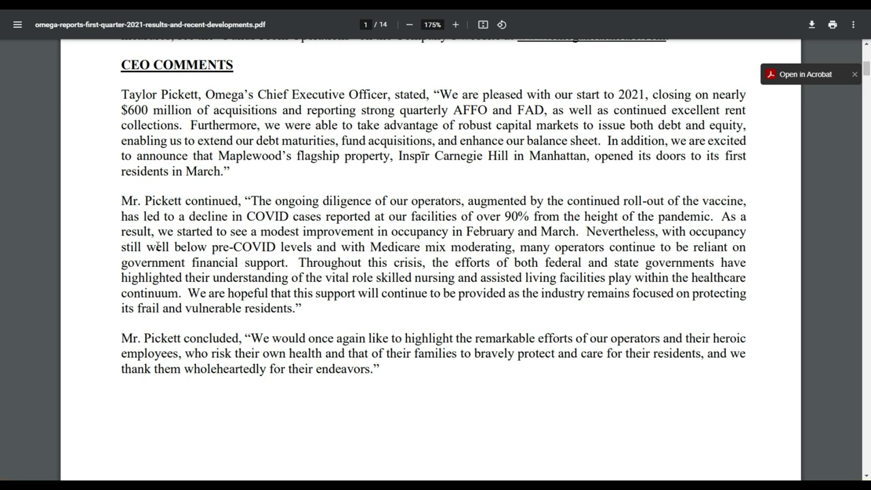
left_click_drag(122, 247, 319, 246)
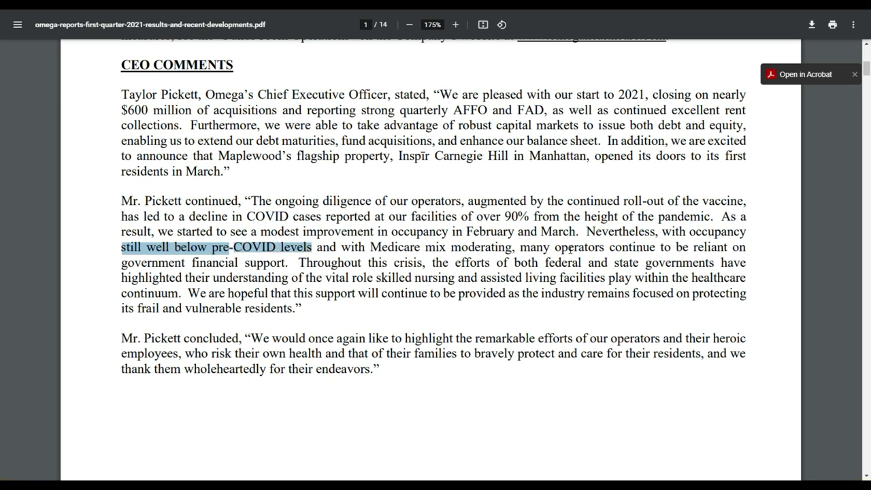
left_click_drag(527, 248, 287, 259)
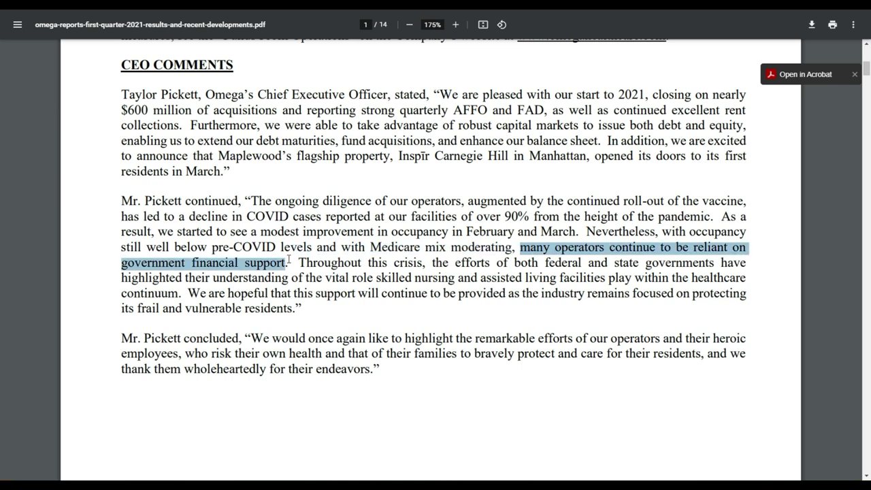
left_click(292, 263)
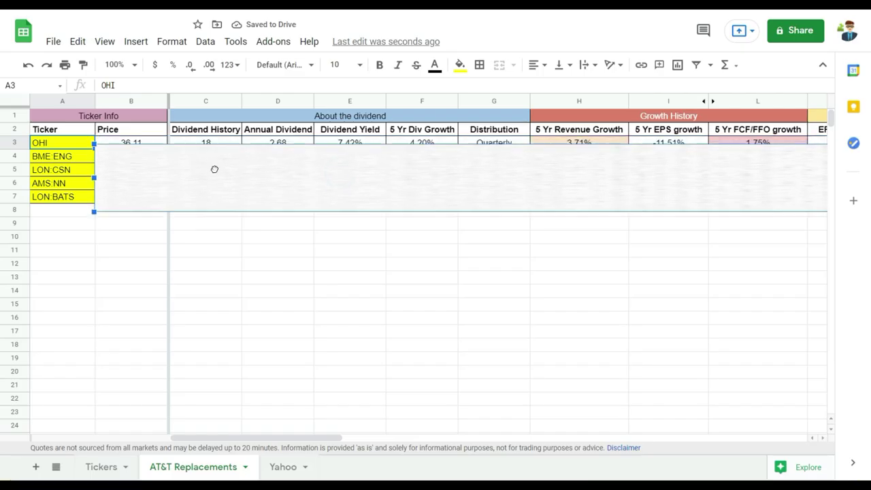
Step through OHI's price, dividend history, annual dividend, dividend yield and five-year dividend growth in the AT&T Replacements sheet.
left_click(184, 235)
left_click(139, 145)
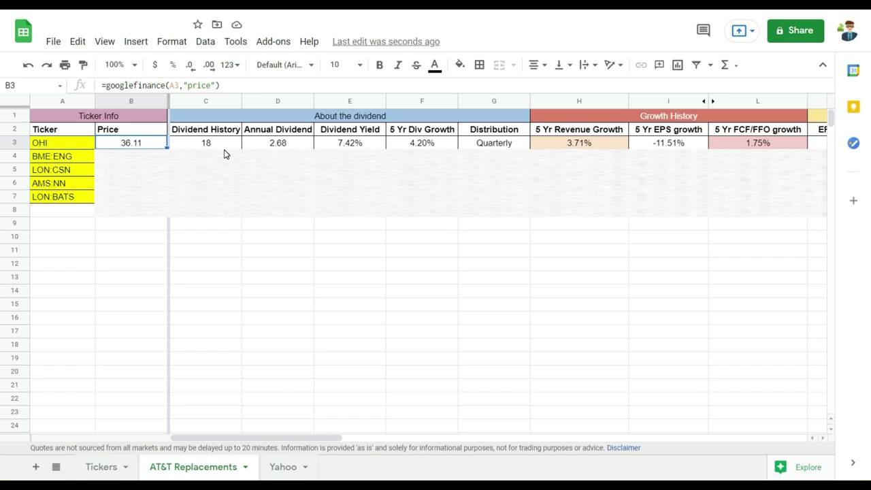
key("Right")
key("Right")
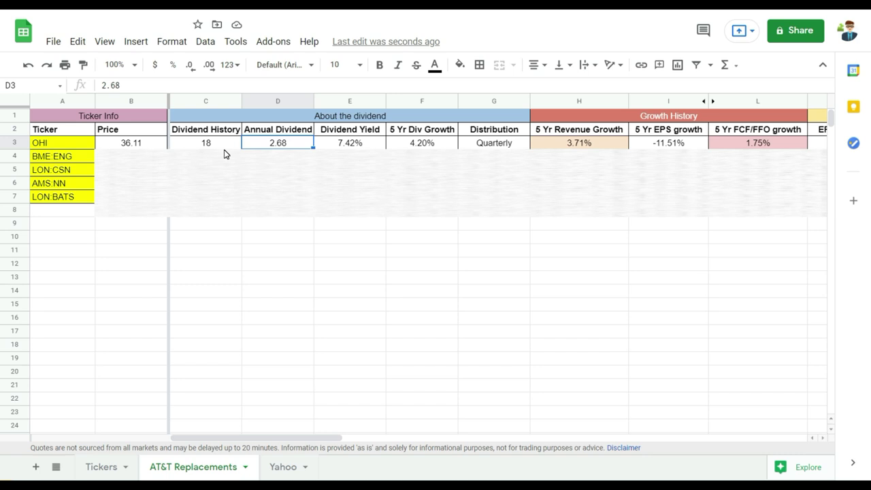
key("Right")
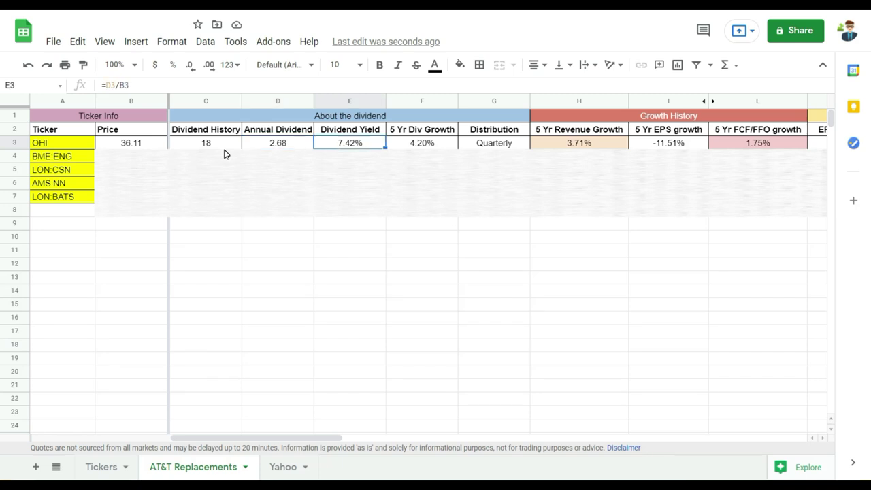
key("Right")
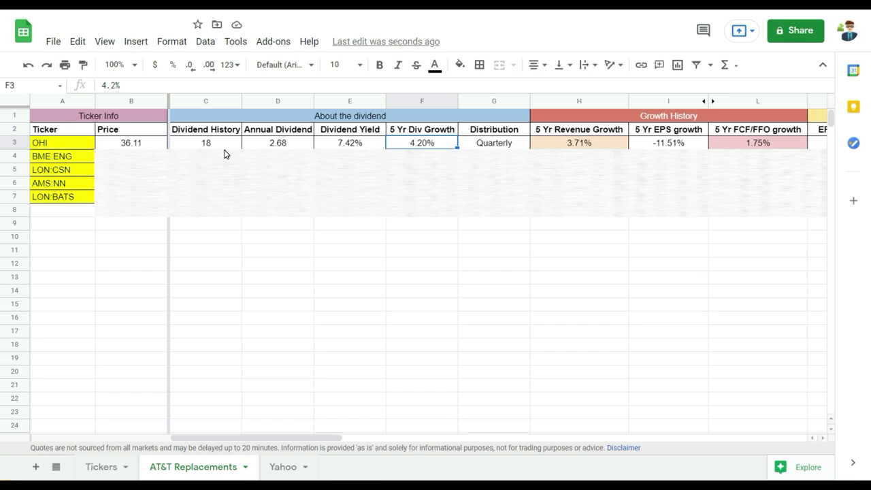
Examine OHI's distribution frequency and its five-year revenue, EPS and FCF/FFO growth figures.
key("Right")
key("Right")
key("Right")
key("Right")
key("Right")
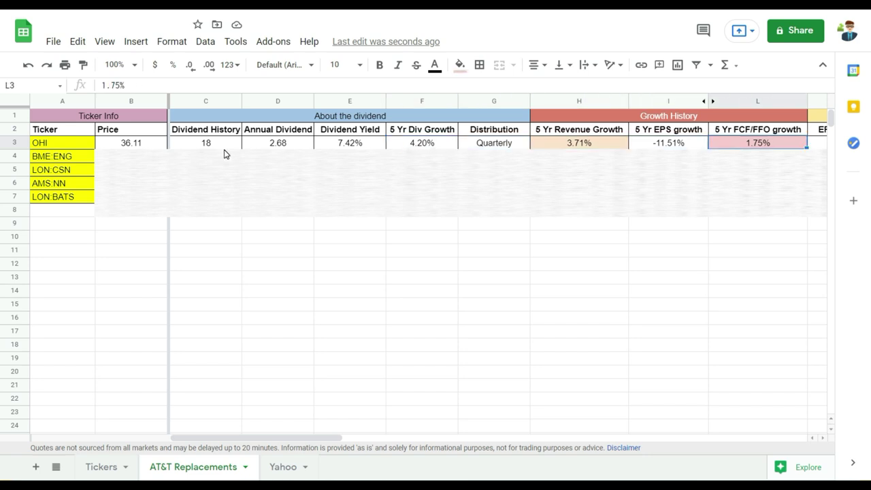
Examine OHI's payout ratios, debt and interest coverage, valuation multiples and main risk entry.
key("Right")
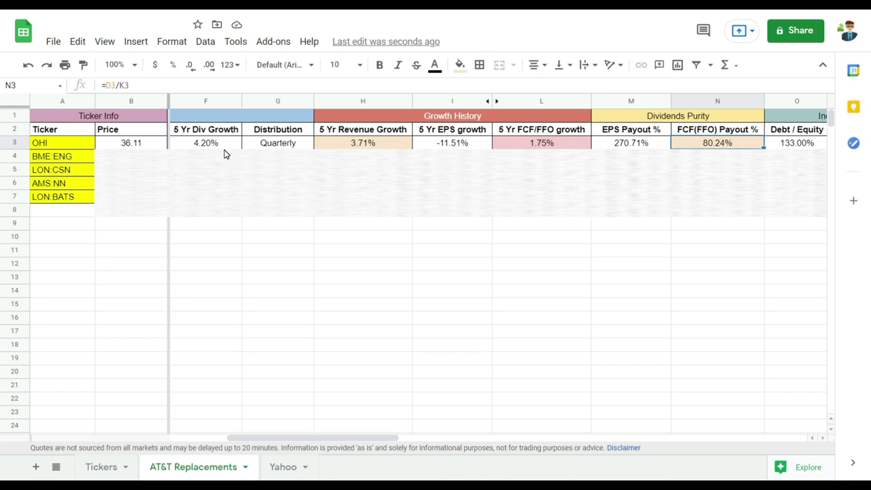
key("Right")
key("Right")
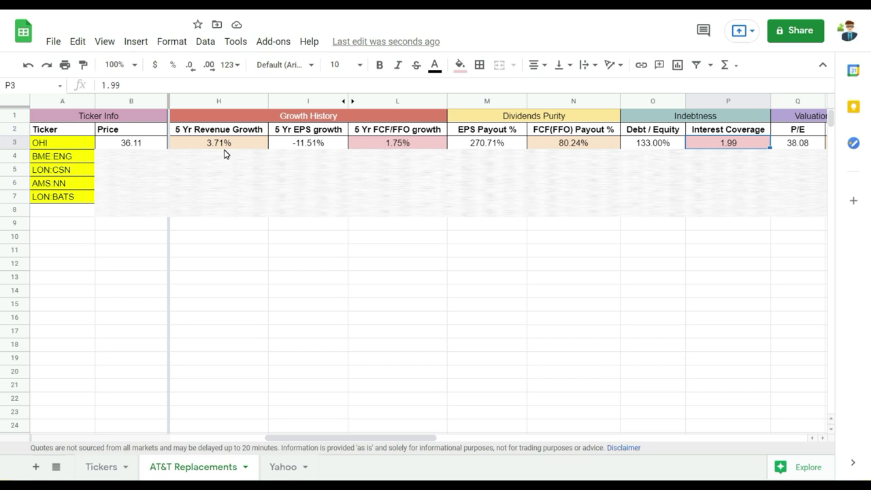
key("Right")
key("Right")
key("Right")
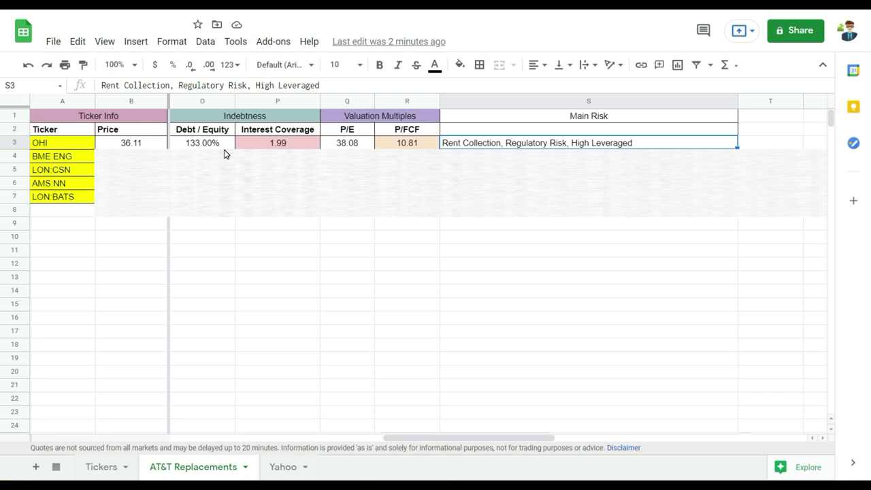
Go back along the OHI row from the main risk entry to the ticker cell.
key("Left")
key("Left")
key("Left")
key("Left")
key("Left")
key("Left")
key("Left")
key("Left")
key("Left")
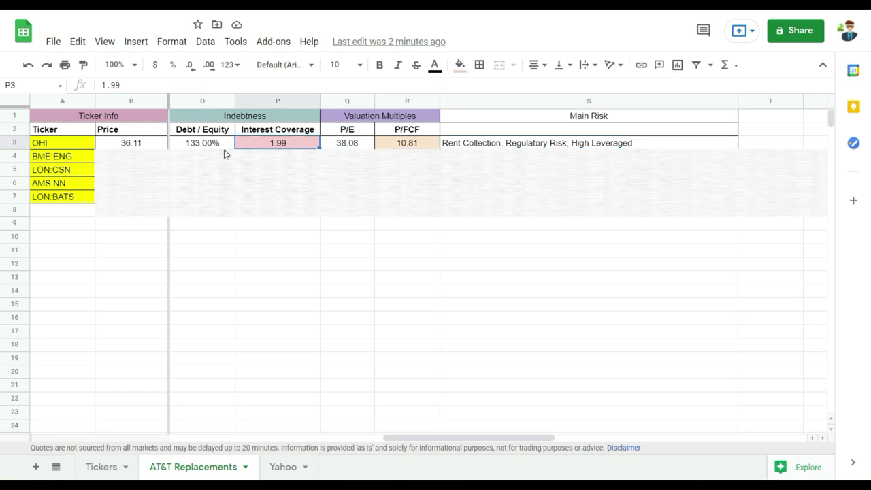
key("Left")
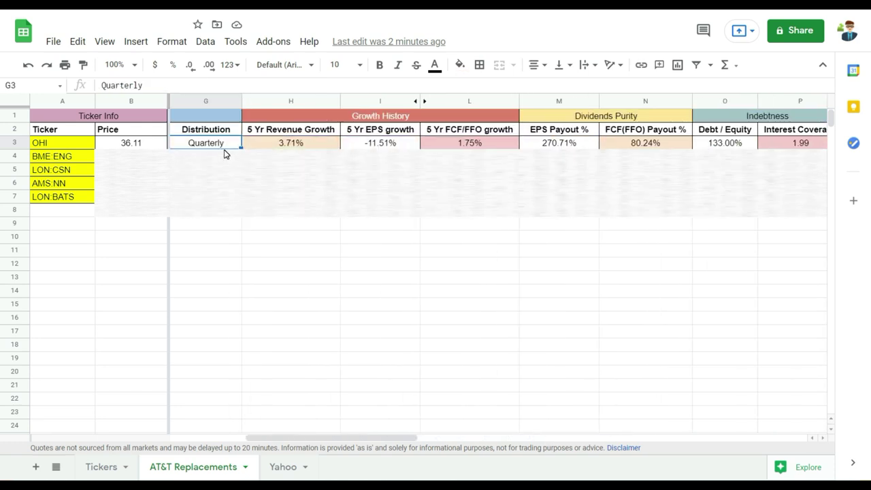
key("Left")
key("Left")
key("Left")
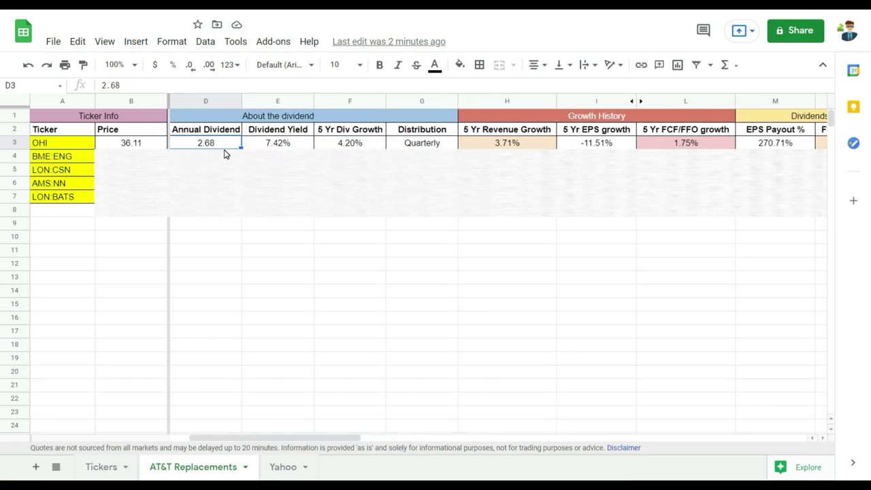
key("Left")
key("Left")
key("Left")
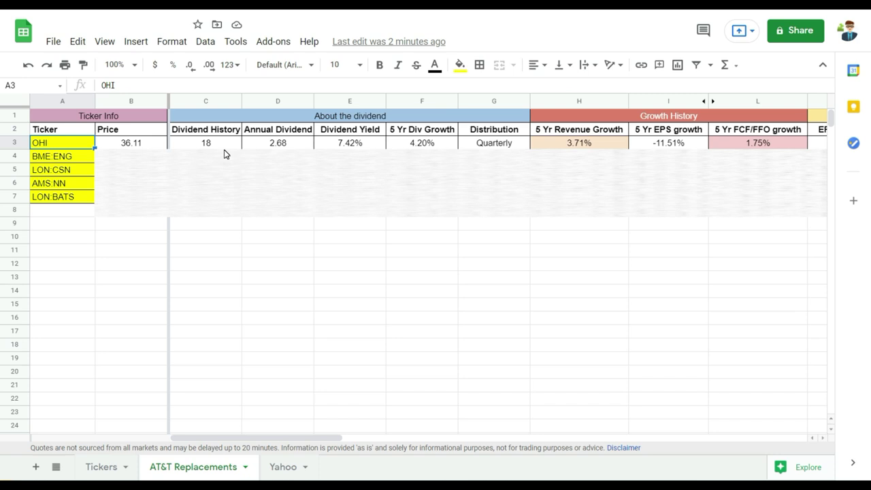
Select the OHI price cell and switch to the European Dividend Growth Investor article on Enagas SA.
key("Right")
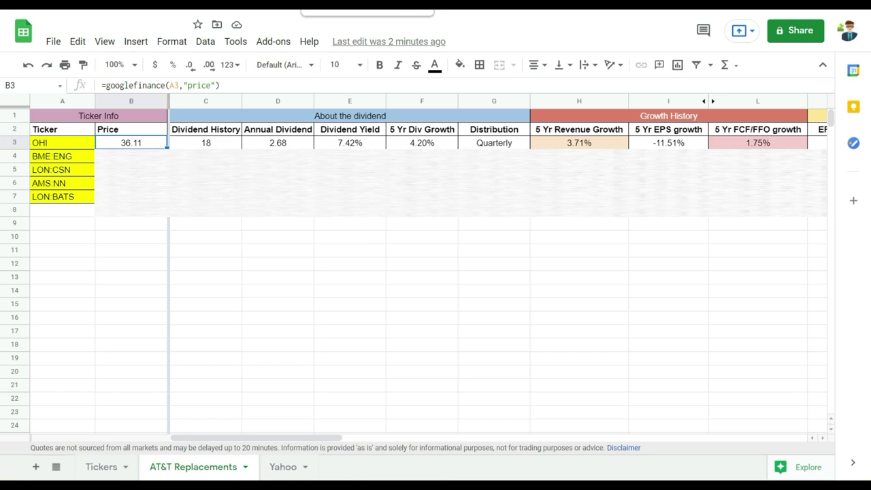
key("ctrl+Tab")
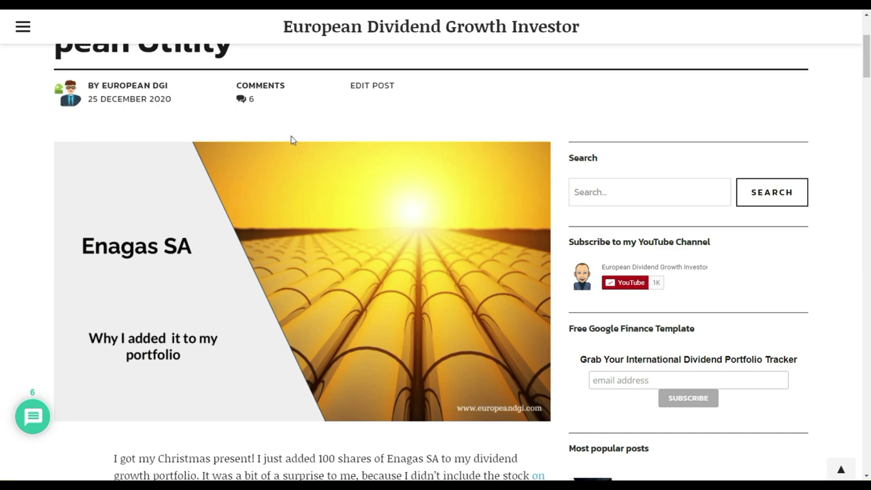
Read the title and opening paragraphs of the Enagas SA recent-purchase article, including the reasons for buying.
scroll(301, 140, "up", 5)
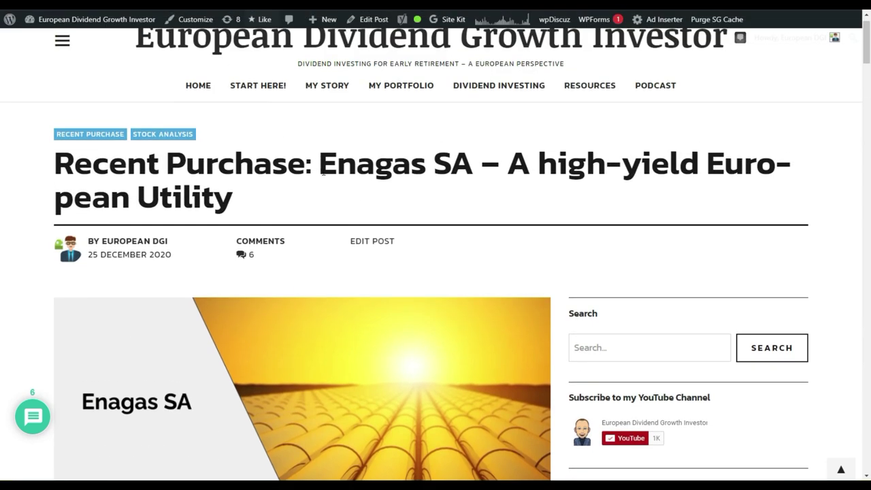
scroll(323, 173, "down", 3)
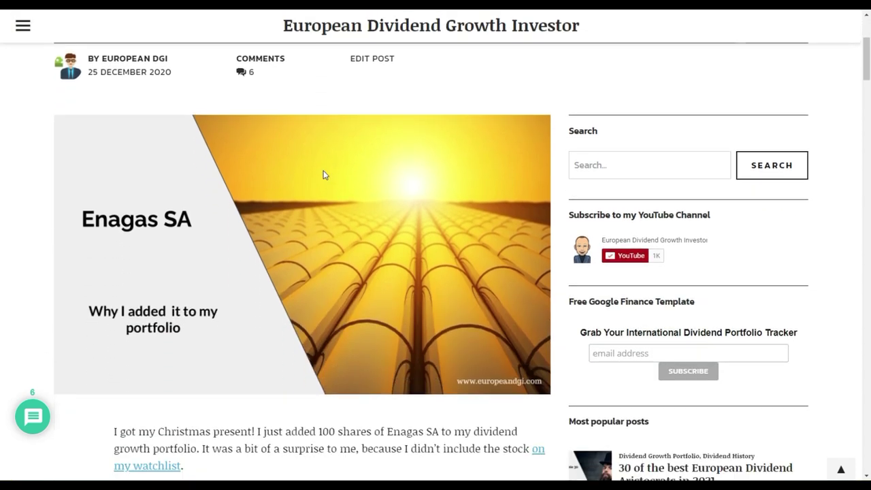
scroll(324, 174, "down", 9)
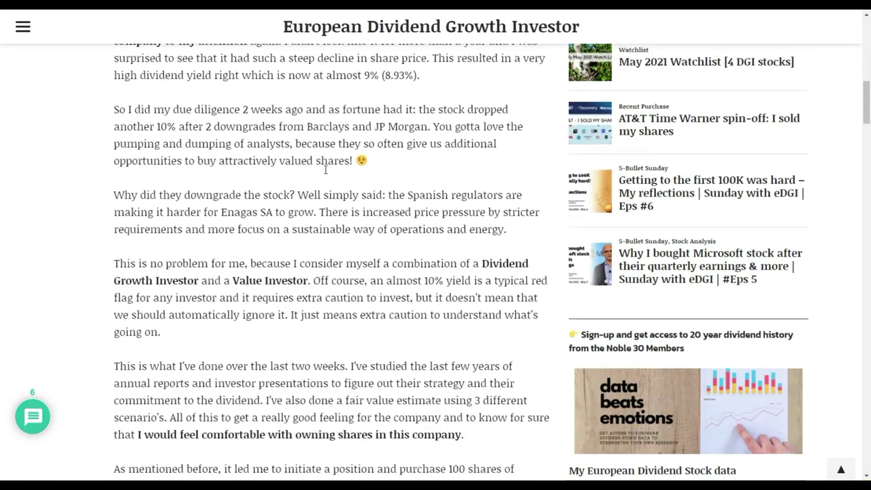
scroll(324, 174, "up", 6)
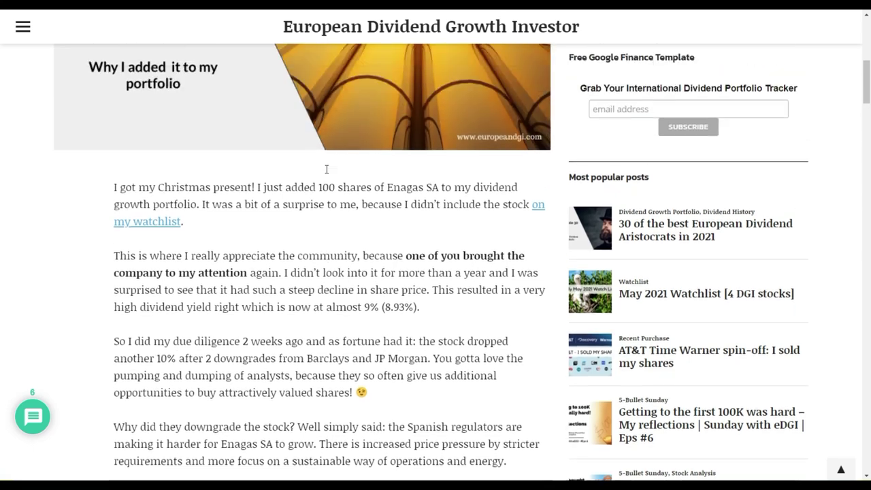
scroll(318, 173, "up", 2)
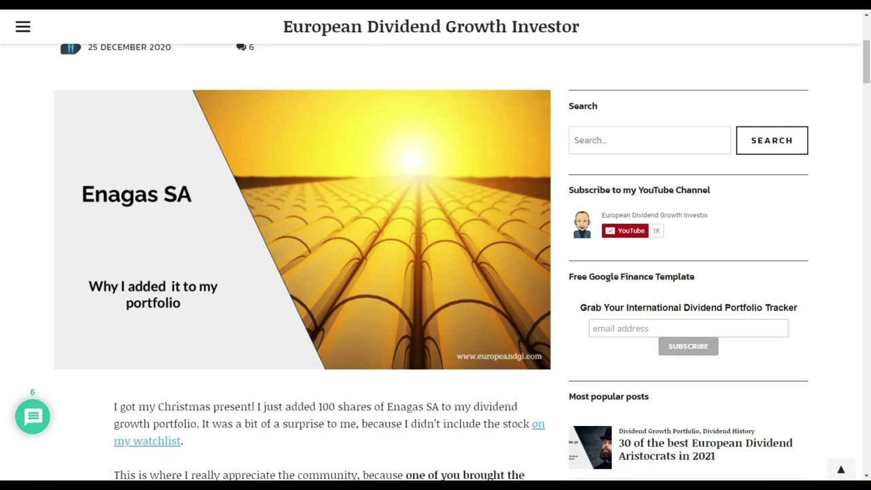
Switch to Enagás' Annual Report 2020 and examine the chairman's interview answer about dividend policy.
key("ctrl+Tab")
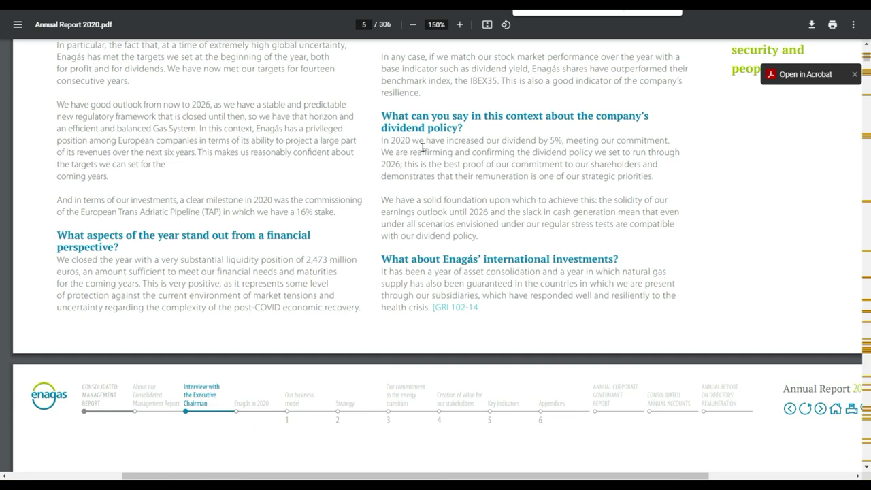
left_click_drag(401, 164, 388, 164)
left_click(531, 186)
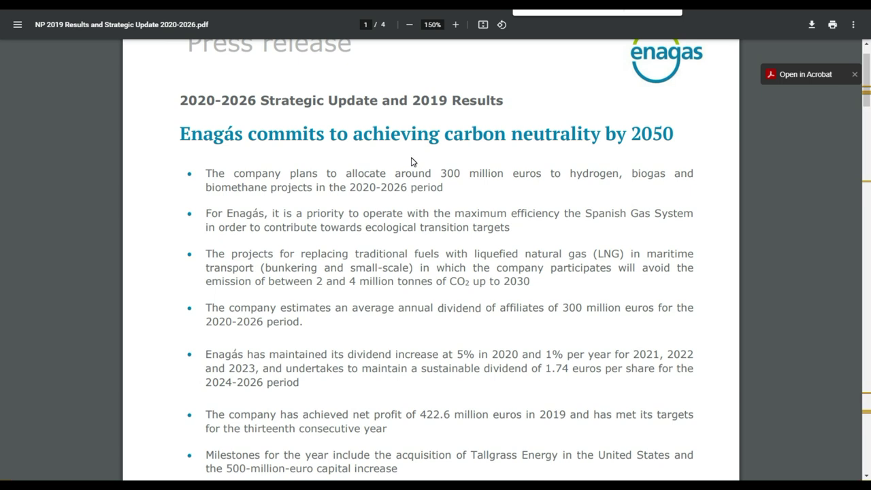
Examine the dividend commitments in Enagás' 2020-2026 Strategic Update press release, marking the 1.74 euros per share figure.
scroll(411, 163, "down", 1)
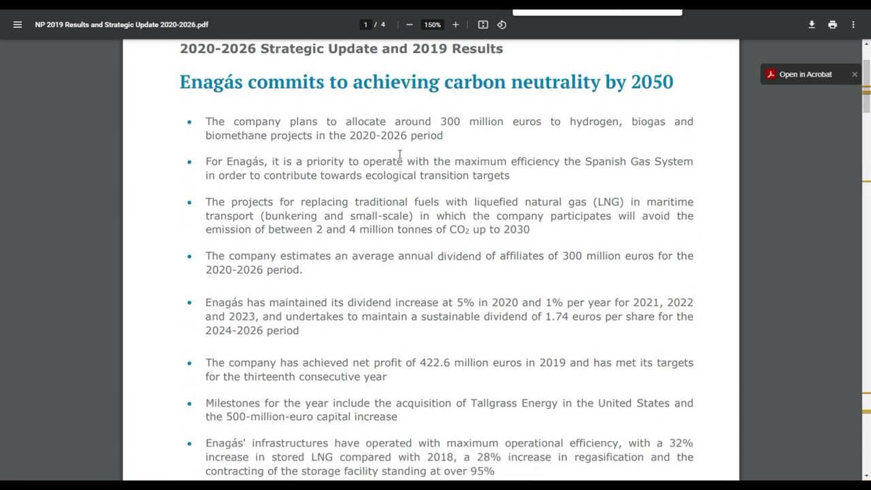
scroll(392, 144, "up", 1)
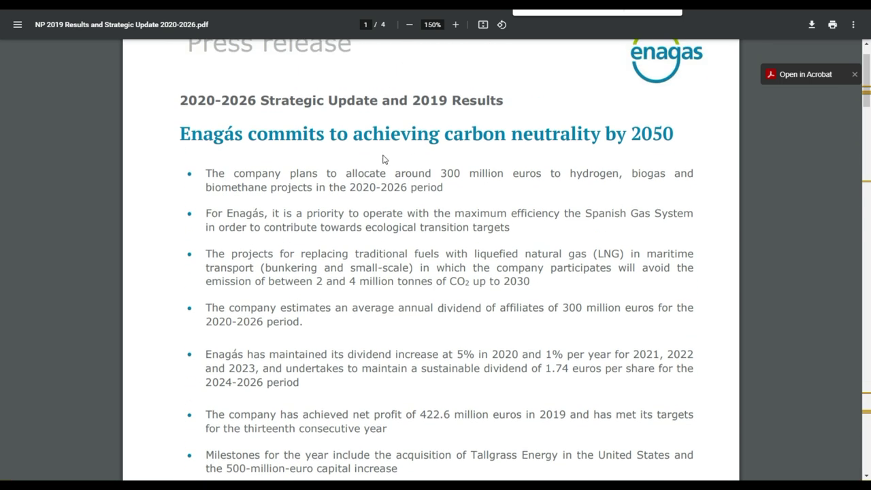
scroll(384, 159, "down", 1)
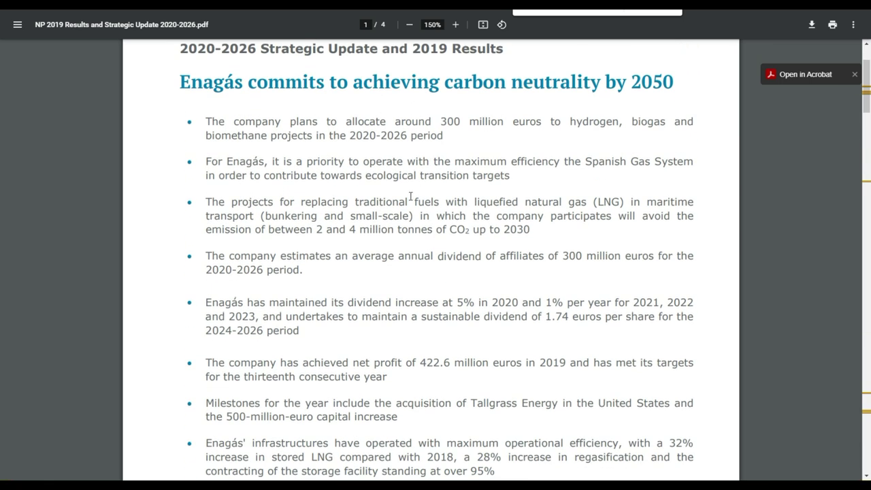
double_click(550, 302)
left_click(383, 328)
left_click_drag(546, 316, 568, 315)
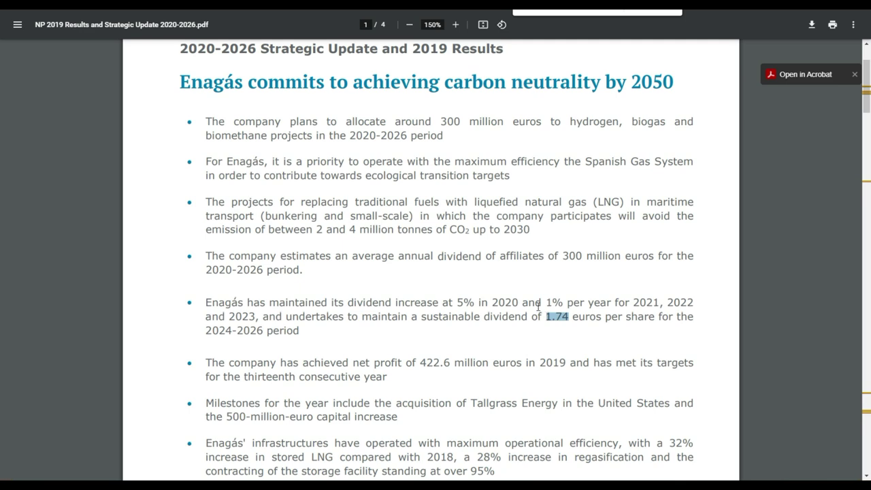
left_click(669, 318)
left_click(692, 330)
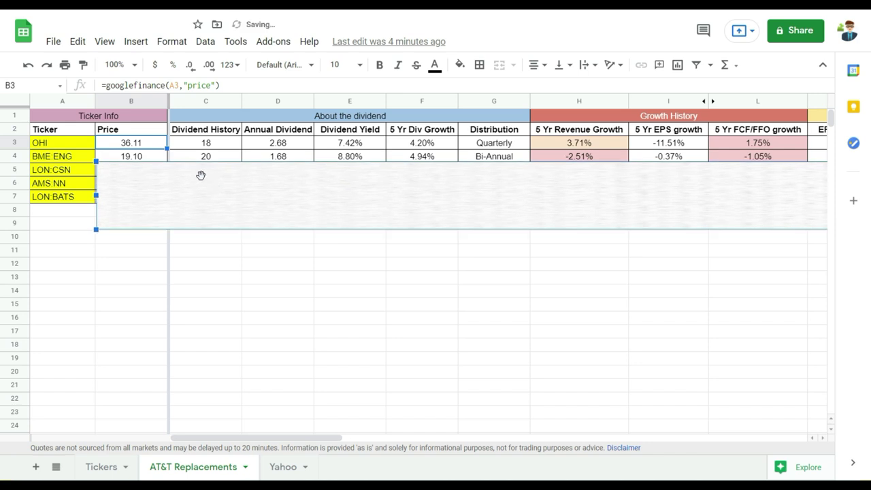
Examine the price, dividend yield, five-year dividend growth and distribution frequency of BME:ENG in the AT&T Replacements sheet.
left_click(161, 159)
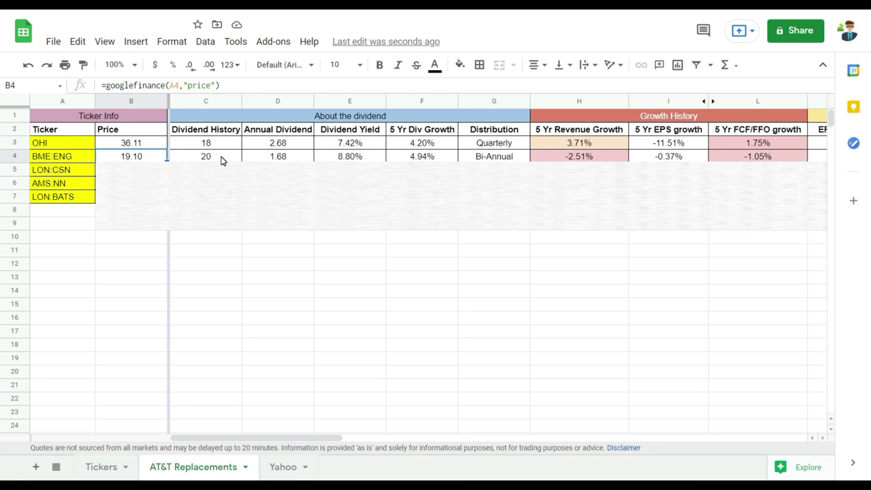
left_click(350, 159)
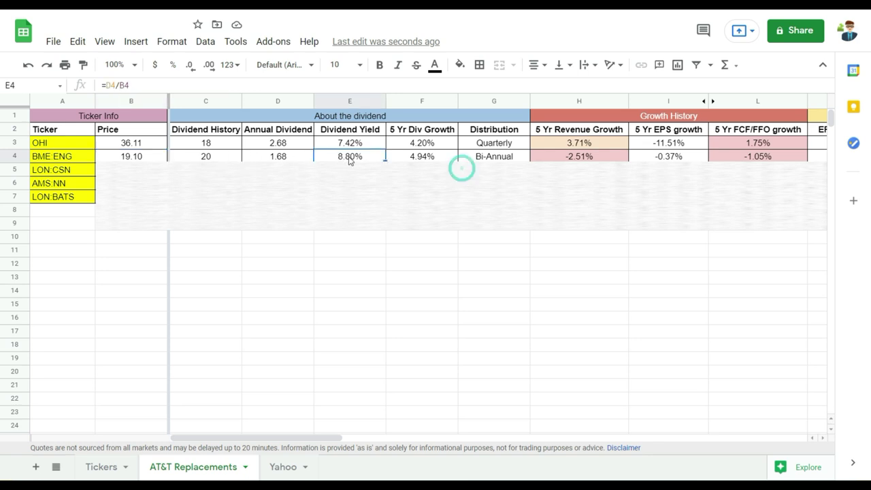
left_click(417, 159)
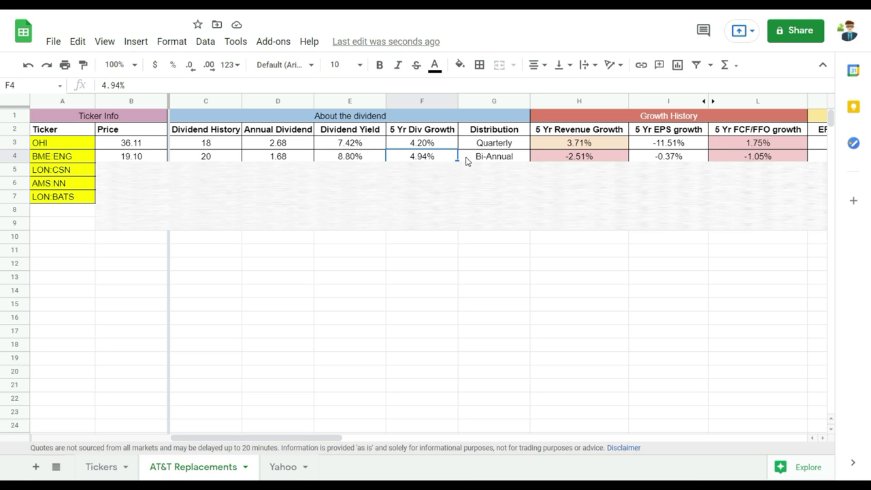
left_click(467, 161)
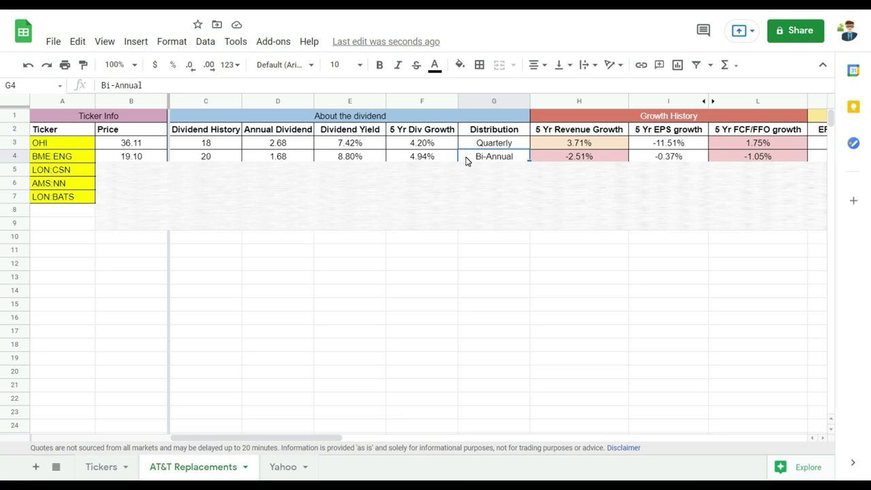
Examine the five-year revenue, EPS and FCF/FFO growth figures of BME:ENG.
key("Right")
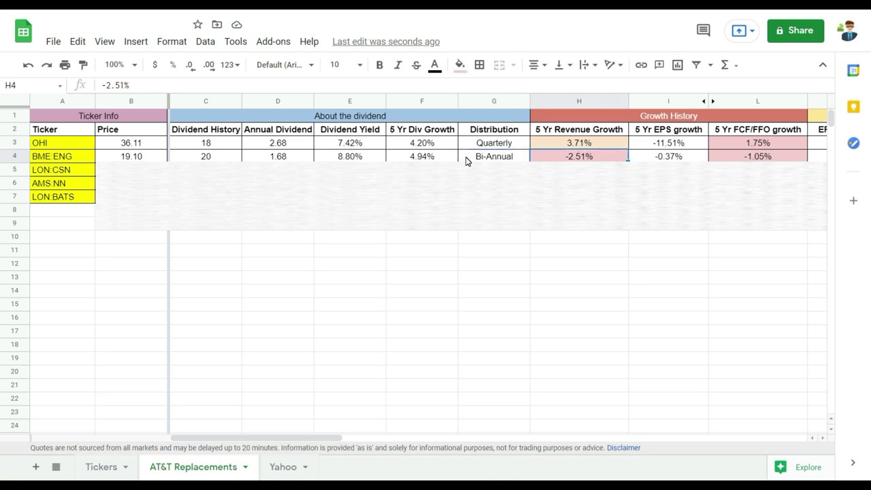
key("Right")
key("Right")
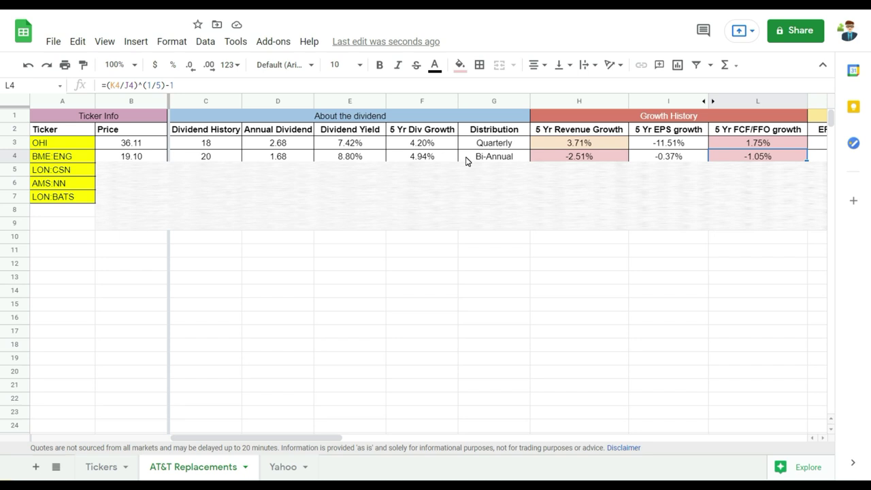
key("Right")
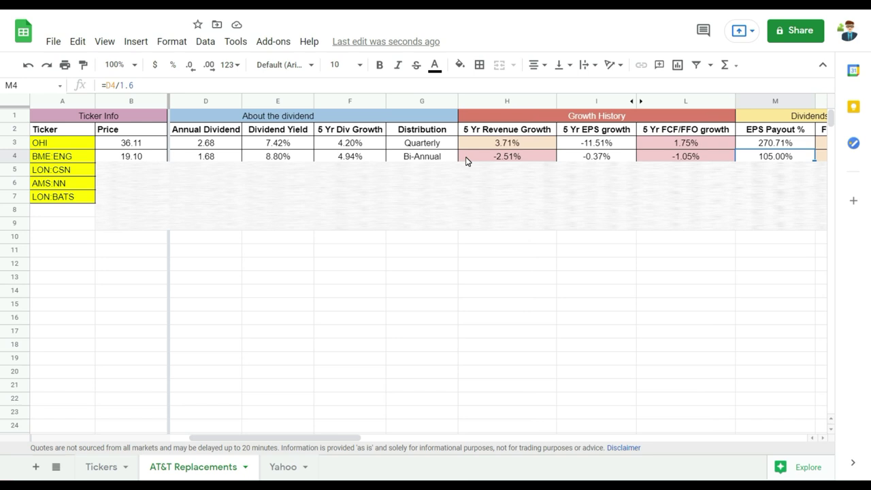
key("Left")
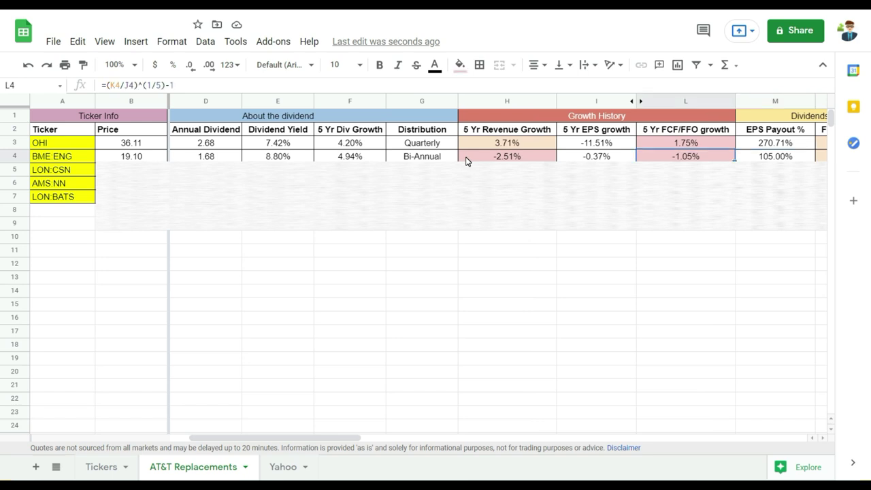
Examine the EPS and FCF/FFO payout ratios of BME:ENG.
key("Right")
key("Right")
key("Right")
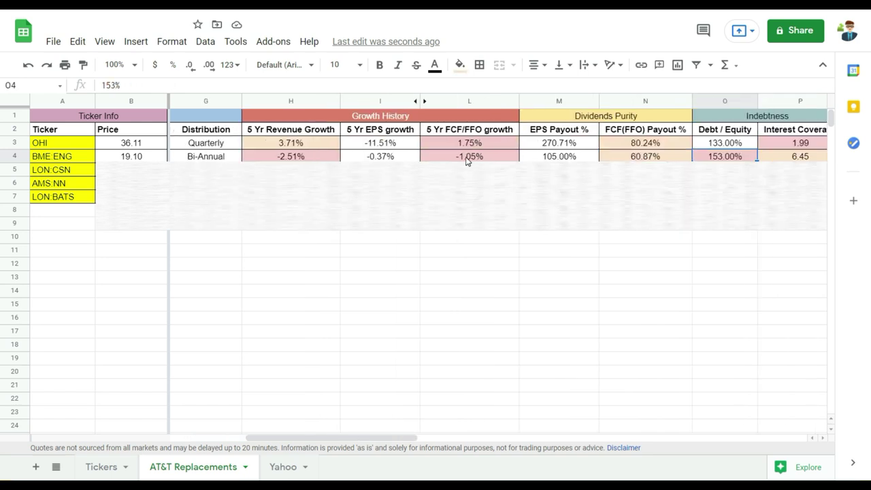
key("Left")
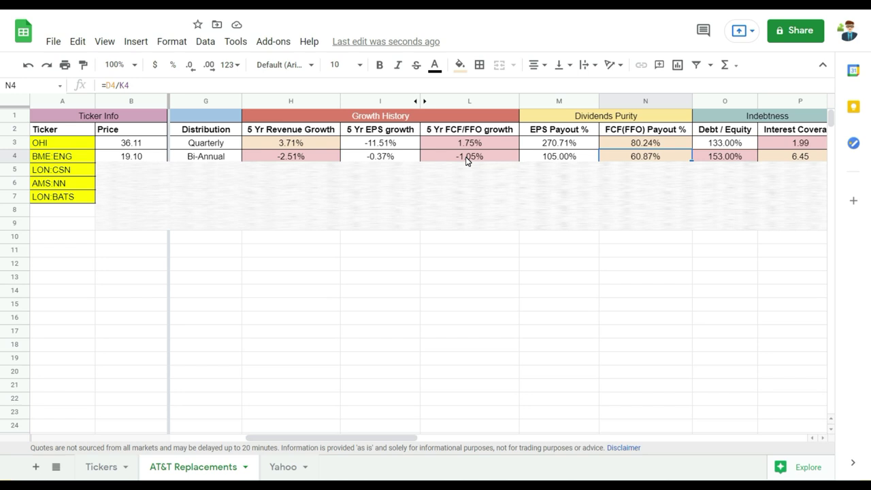
Examine the debt-to-equity ratio and interest coverage of BME:ENG.
key("Right")
key("Right")
key("Right")
key("Left")
key("Left")
key("Right")
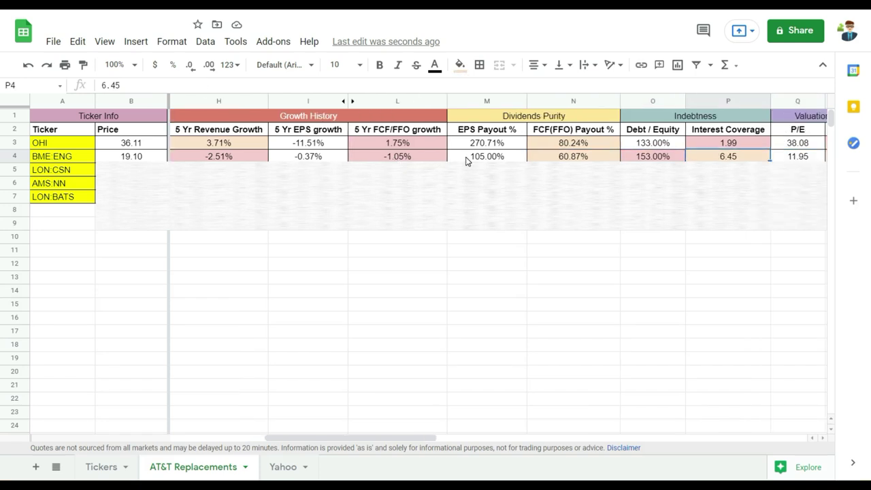
key("Left")
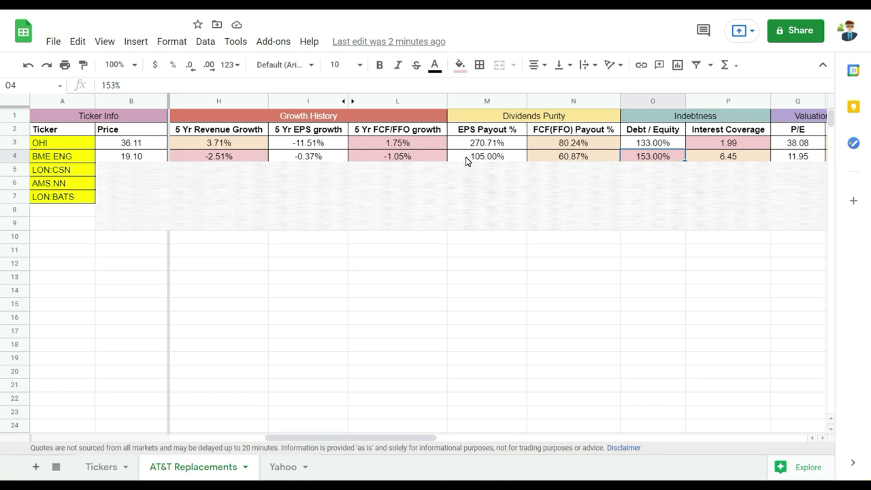
Examine the P/E and P/FCF valuation multiples and the main risk entry of BME:ENG.
key("Right")
key("Right")
key("Right")
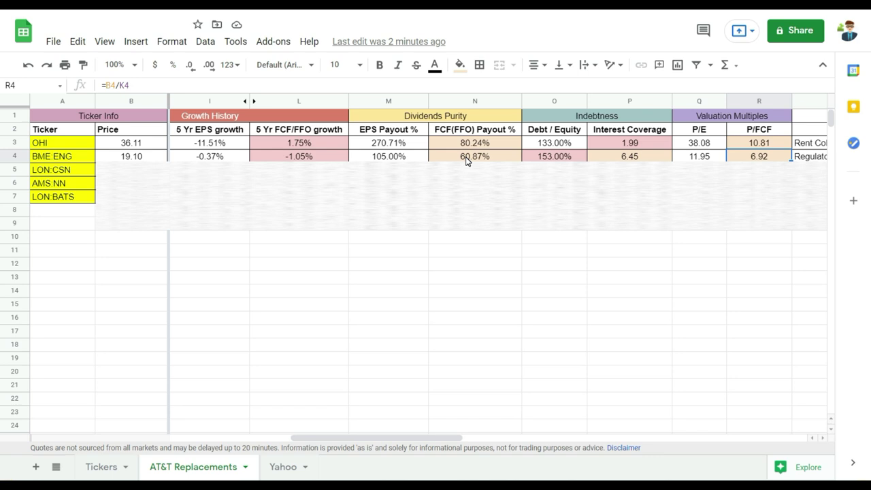
key("Right")
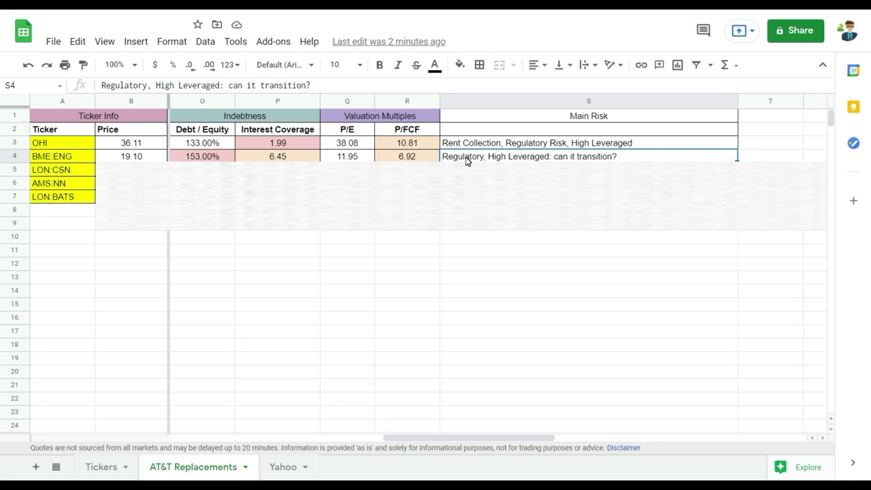
Go back along the BME:ENG row from the main risk entry to the ticker cell.
key("Left")
key("Left")
key("Left")
key("Left")
key("Left")
key("Left")
key("Left")
key("Left")
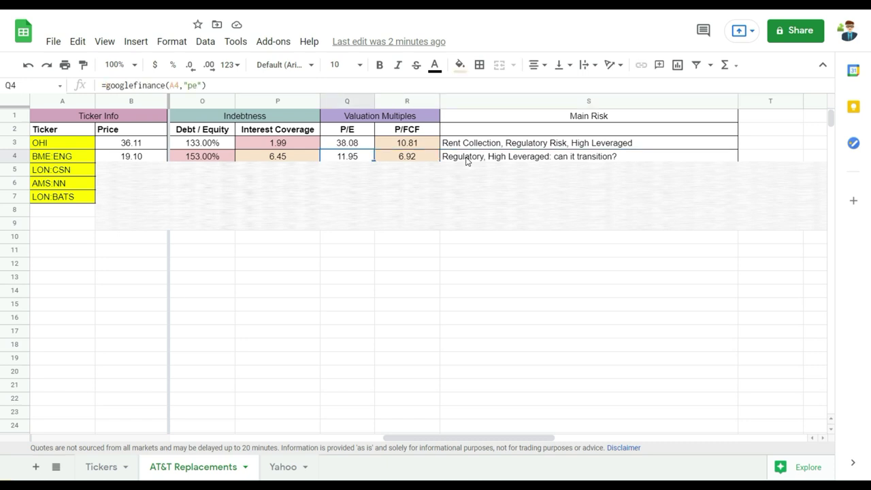
key("Left")
key("Left")
key("Left")
key("Left")
key("Left")
key("Left")
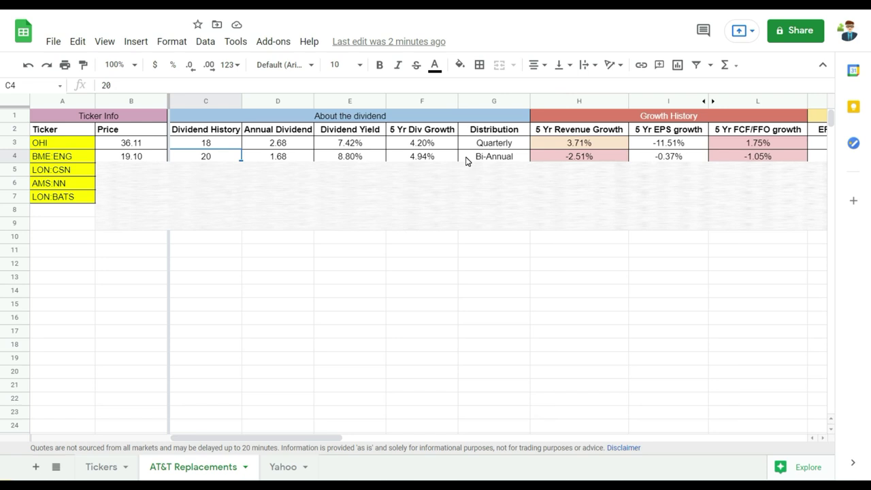
key("Left")
key("Left")
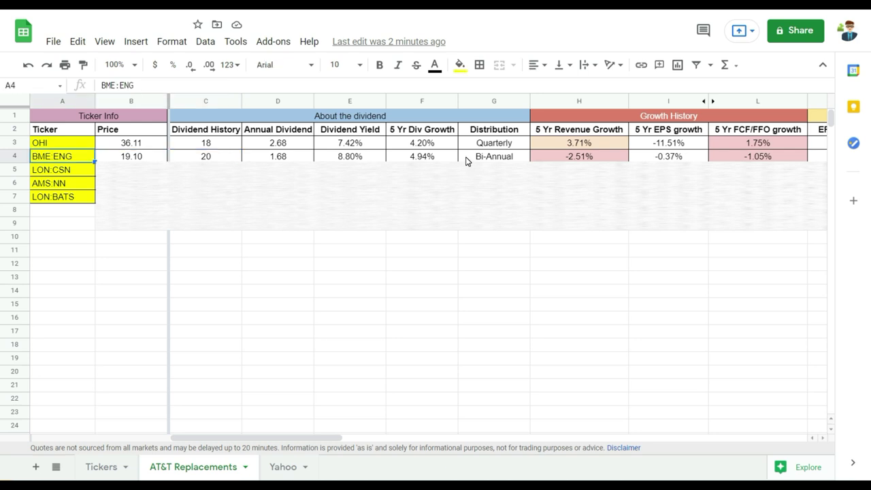
Select the LON:CSN ticker cell, then examine the dividend history and investment points on Chesnara's Our Investment Proposition page.
left_click(82, 171)
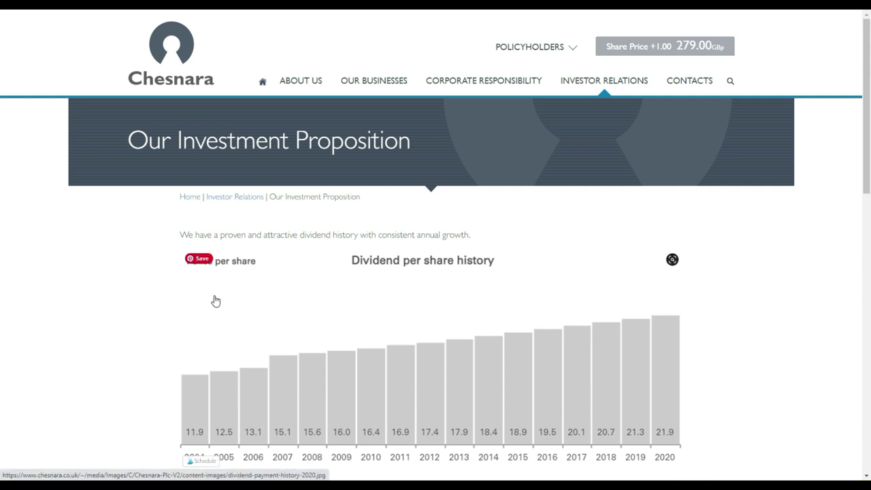
scroll(224, 292, "down", 2)
scroll(229, 291, "down", 2)
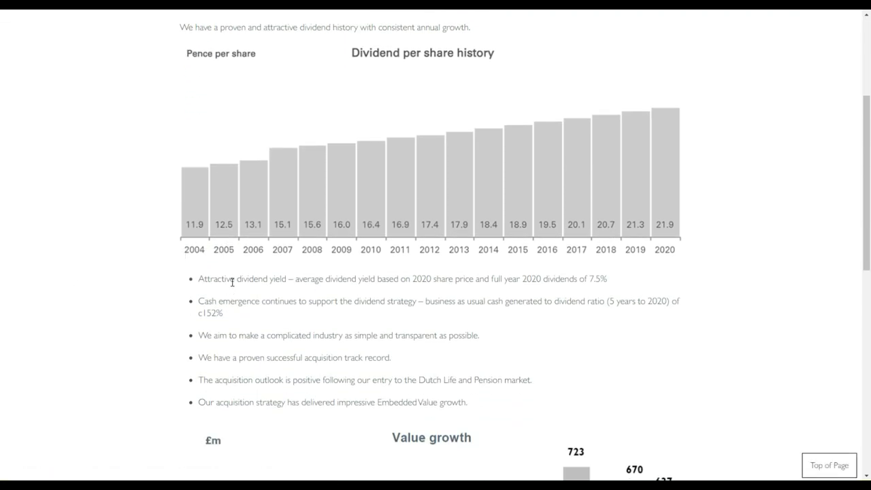
scroll(232, 282, "down", 2)
scroll(238, 279, "down", 1)
scroll(248, 281, "up", 4)
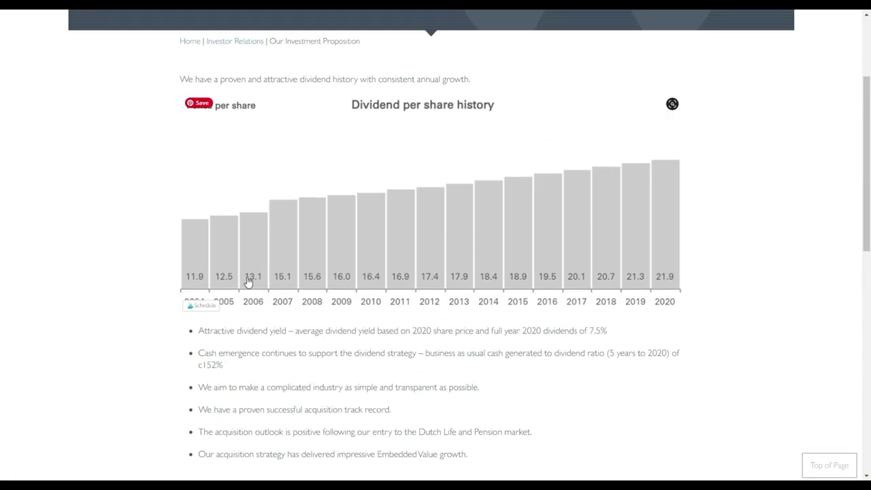
scroll(258, 280, "up", 1)
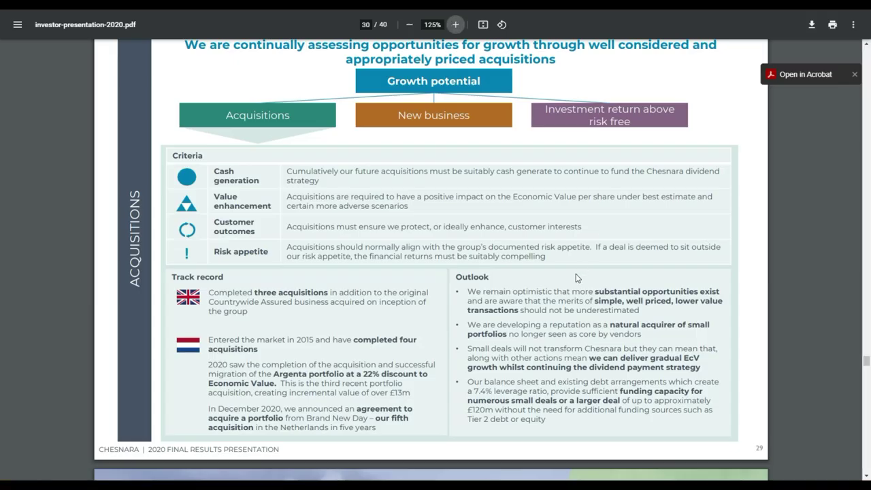
Examine the acquisition criteria, track record and outlook on page 30 of Chesnara's 2020 investor presentation.
scroll(578, 279, "up", 1)
scroll(539, 274, "down", 1)
scroll(370, 219, "up", 1)
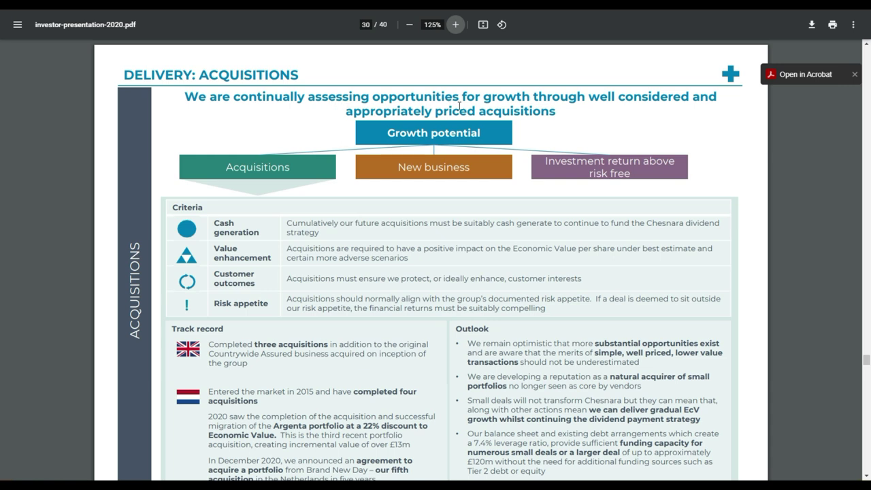
scroll(457, 158, "down", 1)
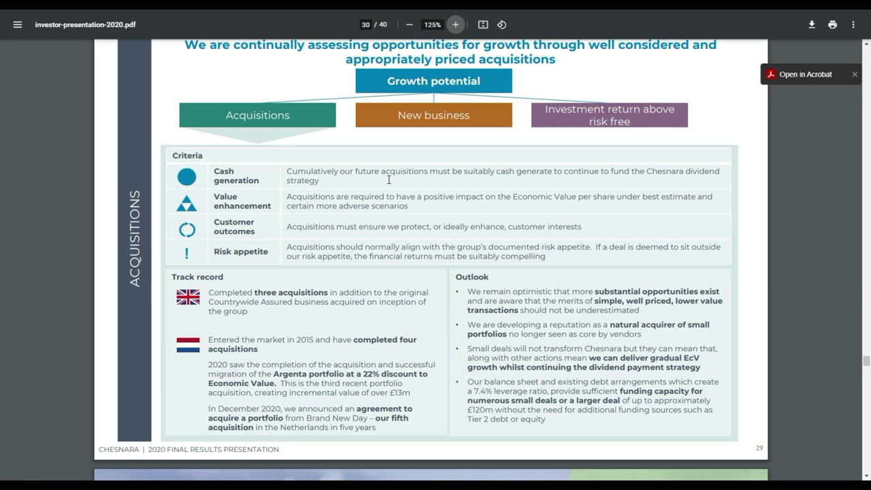
Examine Chesnara's table of half-year and annual dividends from November 2020 back to May 2007.
scroll(536, 227, "up", 1)
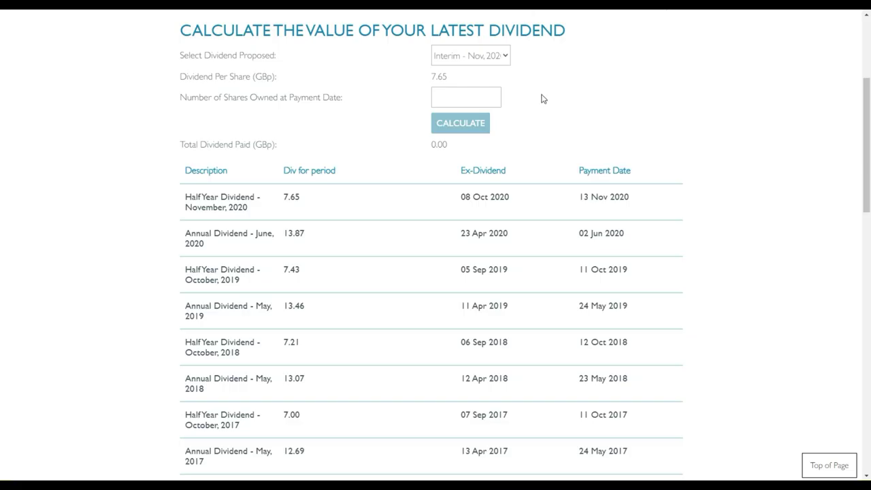
scroll(516, 208, "down", 3)
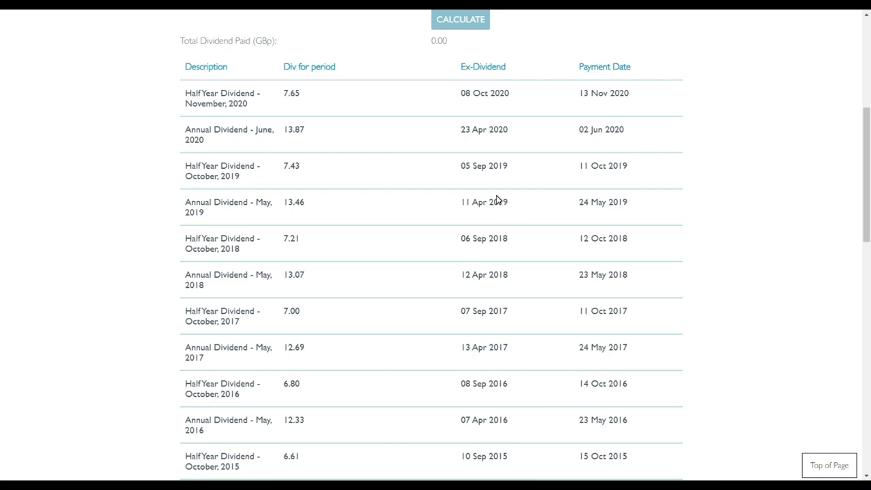
scroll(498, 199, "down", 5)
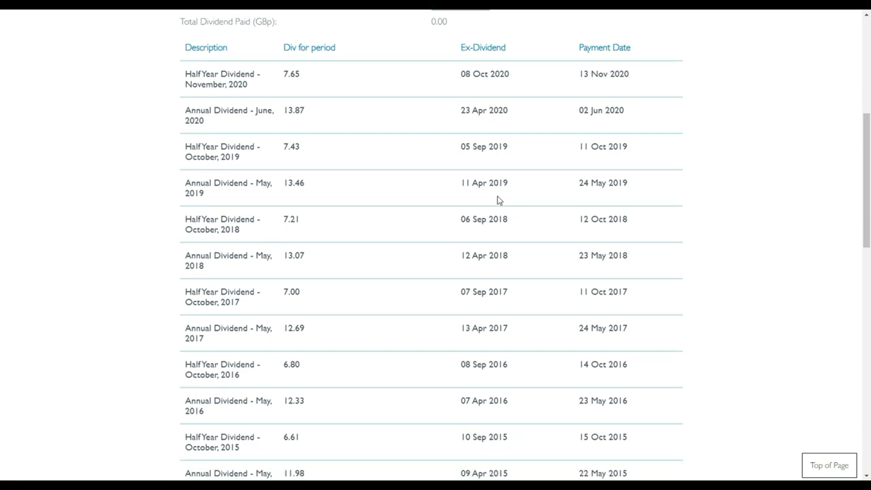
scroll(500, 198, "down", 7)
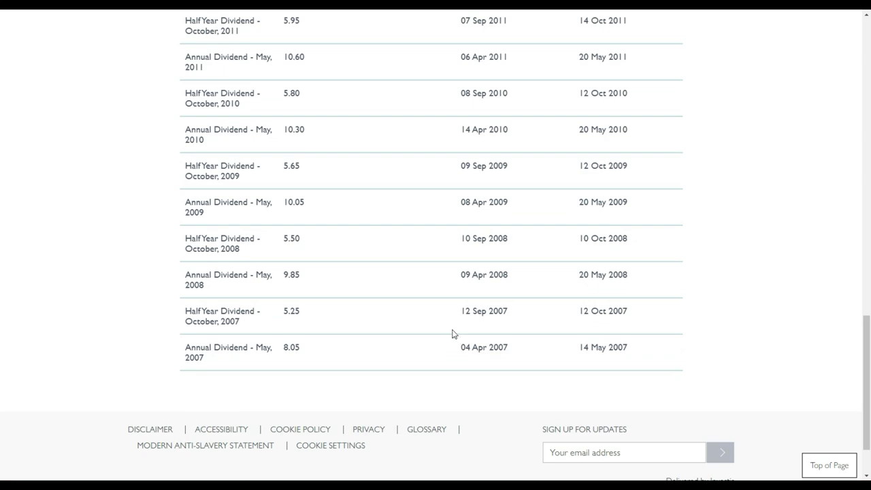
scroll(460, 347, "up", 1)
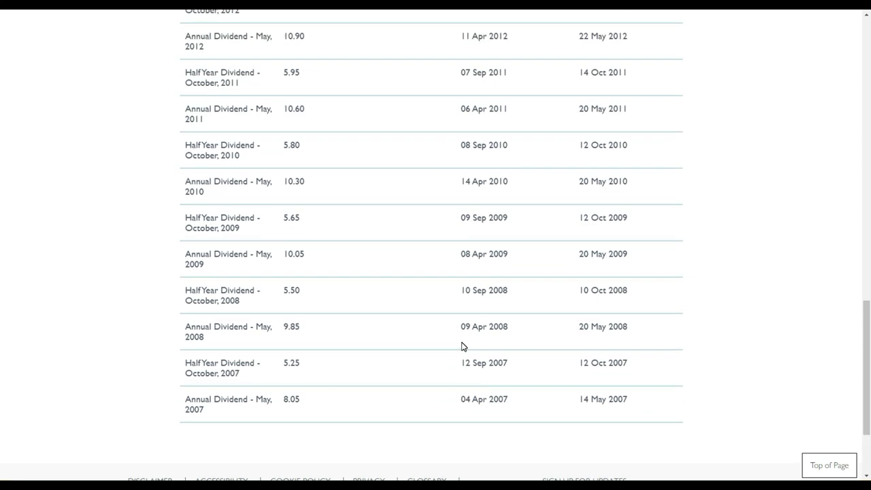
scroll(463, 345, "up", 10)
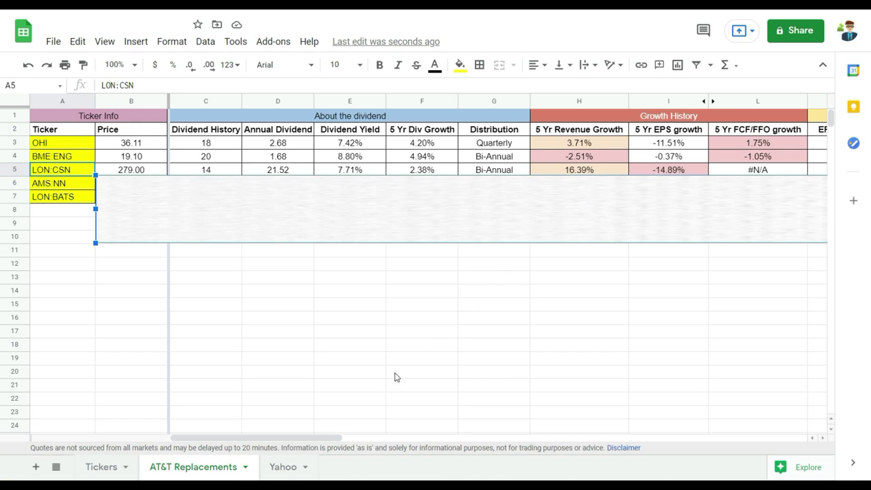
Examine the distribution frequency and the five-year revenue, EPS and FCF/FFO growth cells of LON:CSN in the AT&T Replacements sheet.
left_click(482, 174)
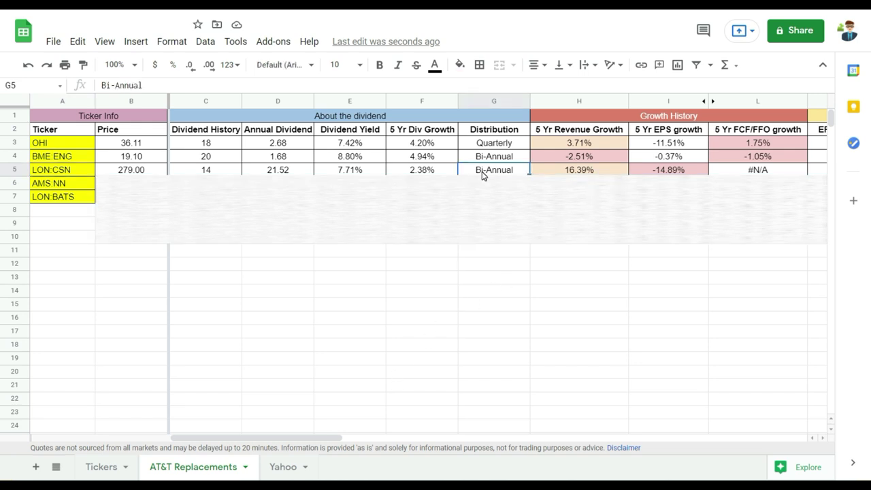
key("Right")
key("Right")
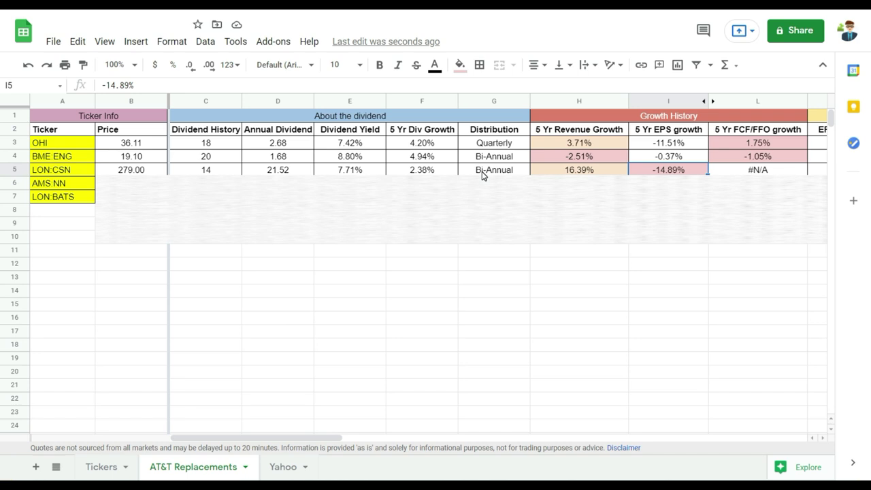
key("Right")
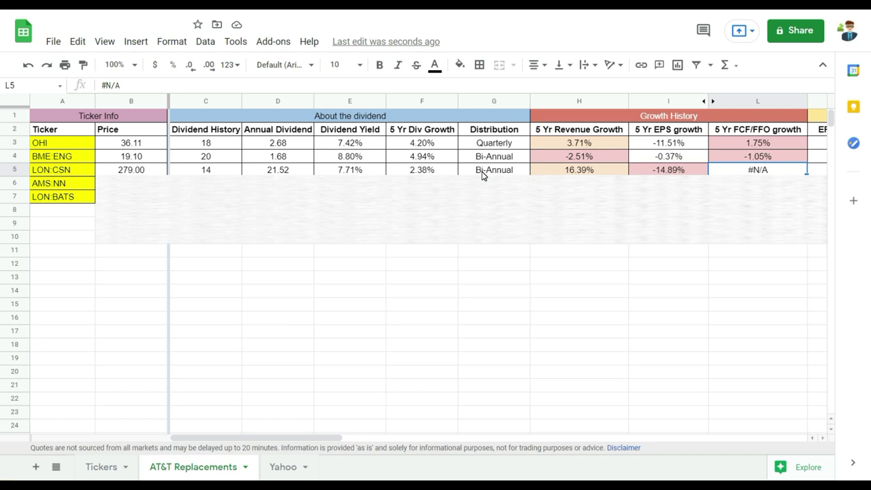
Examine the EPS payout and FCF(FFO) payout cells in the LON:CSN row.
scroll(482, 175, "right", 1)
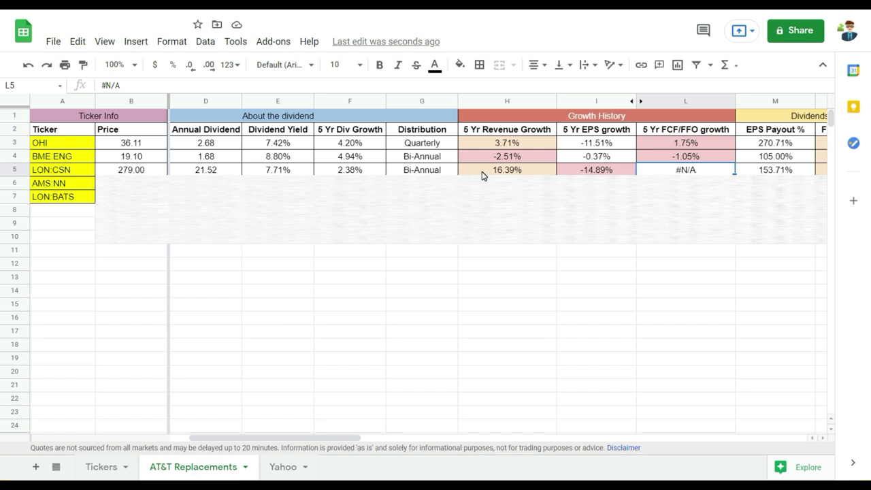
key("Right")
key("Right")
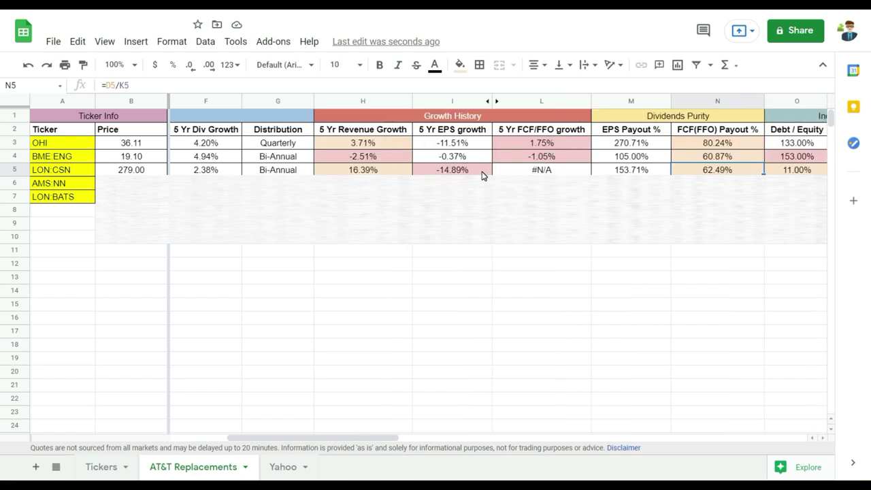
key("Right")
key("Right")
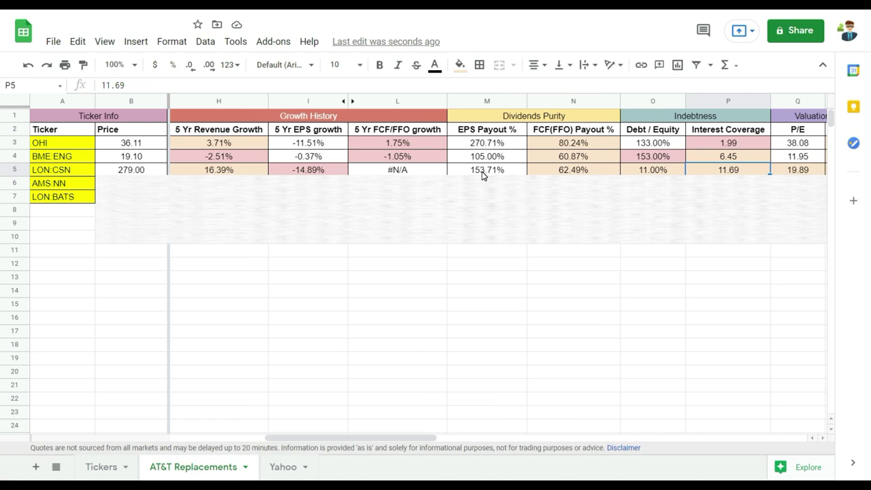
key("Left")
key("Left")
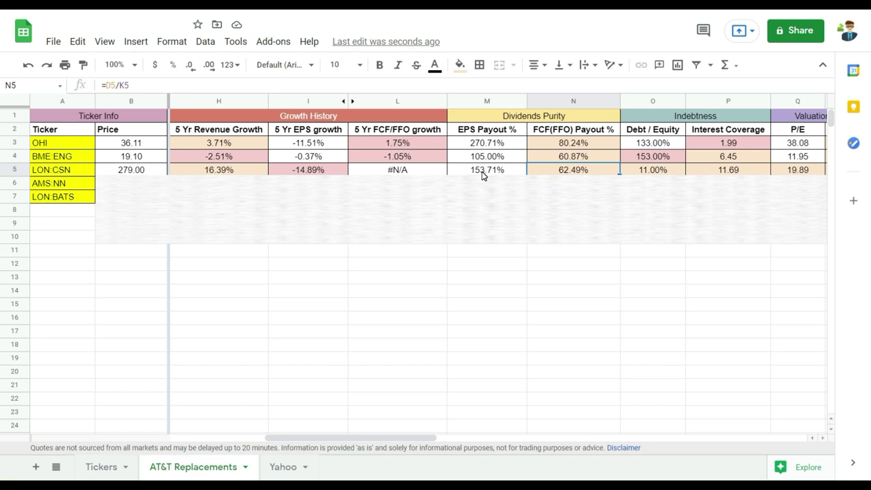
key("Left")
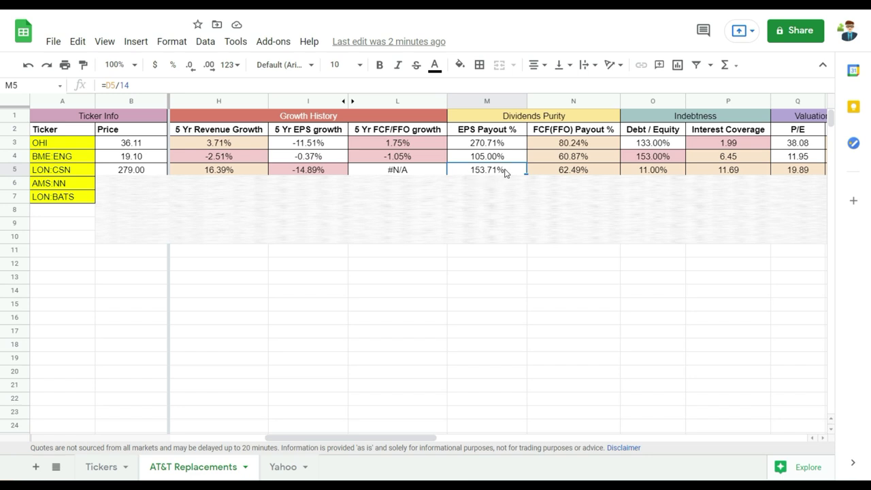
left_click(576, 171)
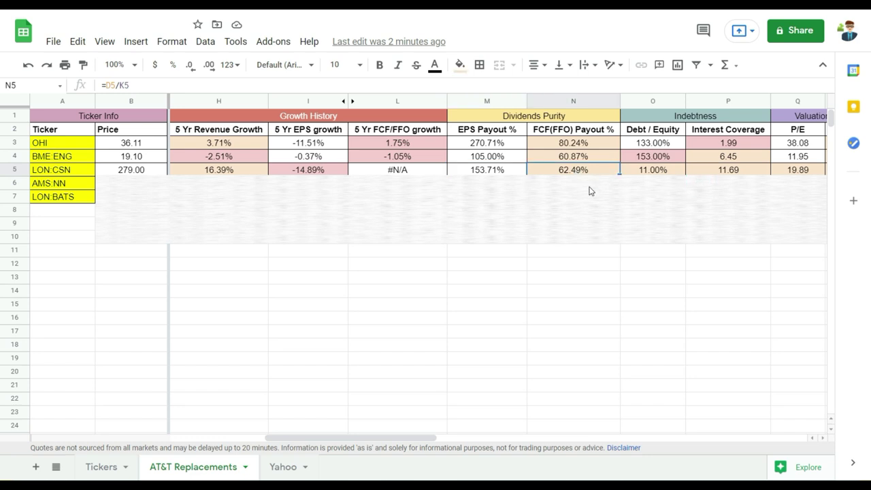
Examine the debt/equity, interest coverage and P/E cells of LON:CSN, and return to the start of the row.
left_click_drag(436, 437, 488, 436)
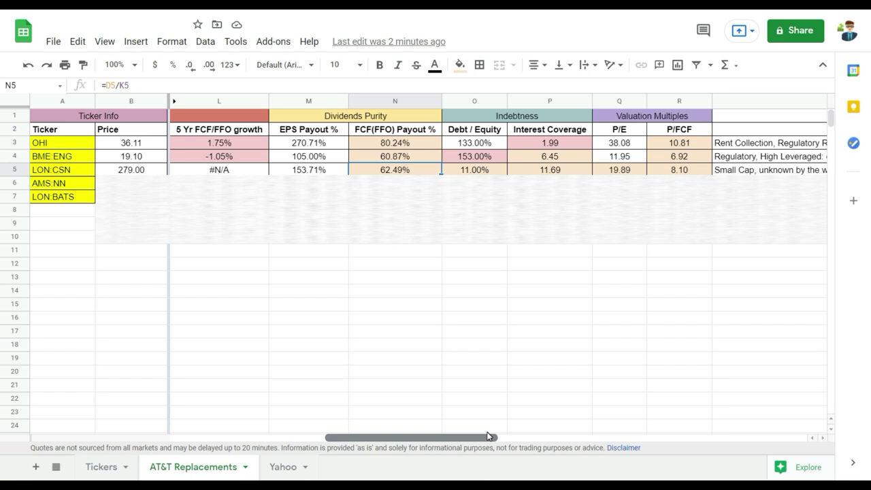
left_click(492, 176)
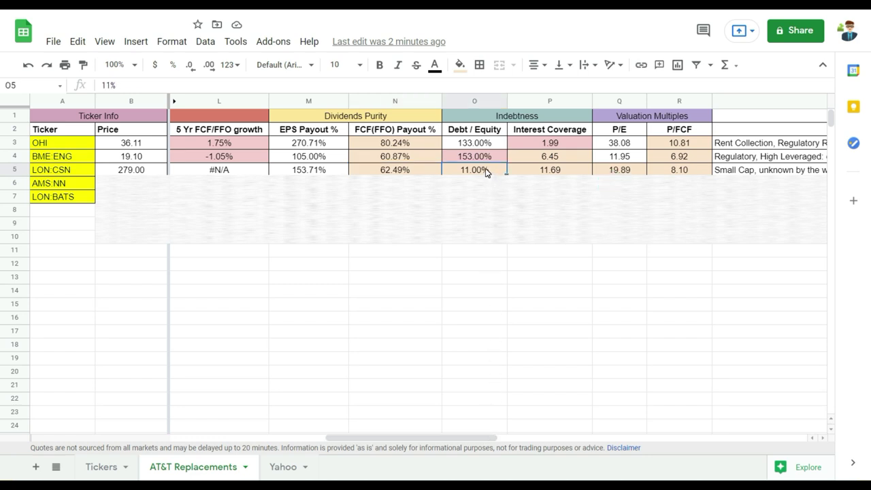
left_click(532, 172)
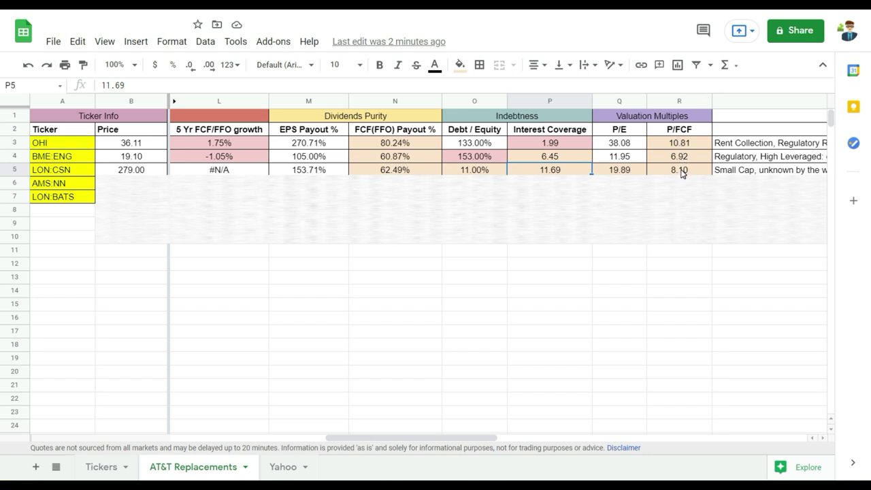
left_click(630, 174)
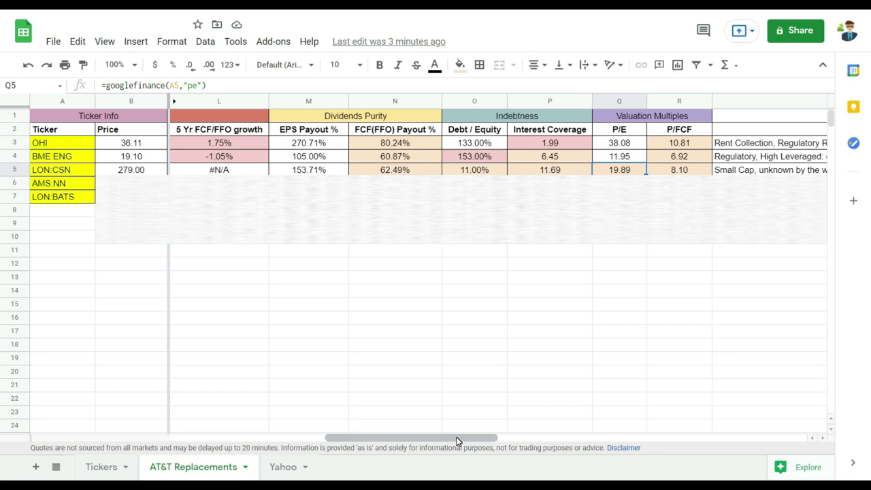
left_click_drag(456, 442, 267, 442)
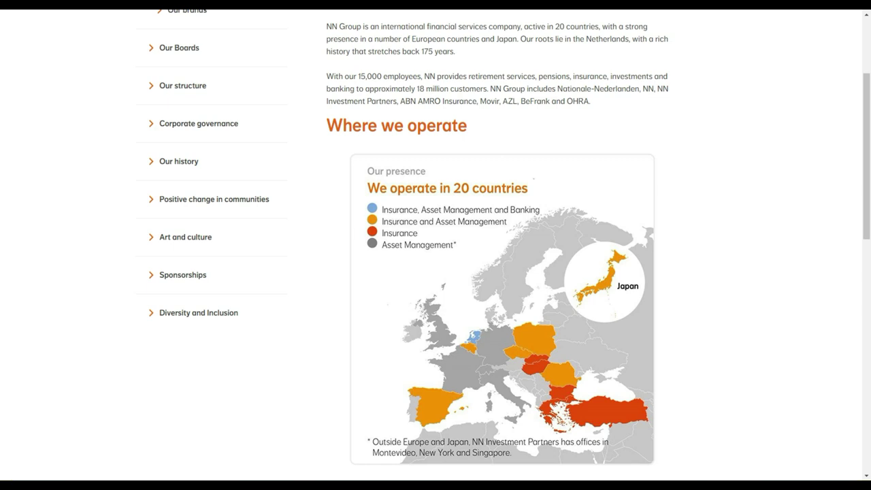
Review NN Group's countries of operation and dividend policy, highlighting the sentence on a progressive ordinary dividend per share.
scroll(659, 86, "up", 1)
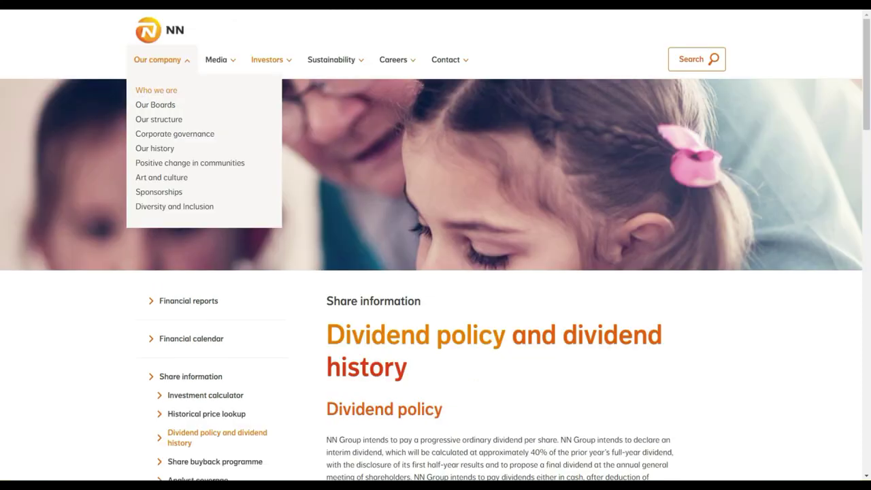
scroll(509, 206, "down", 2)
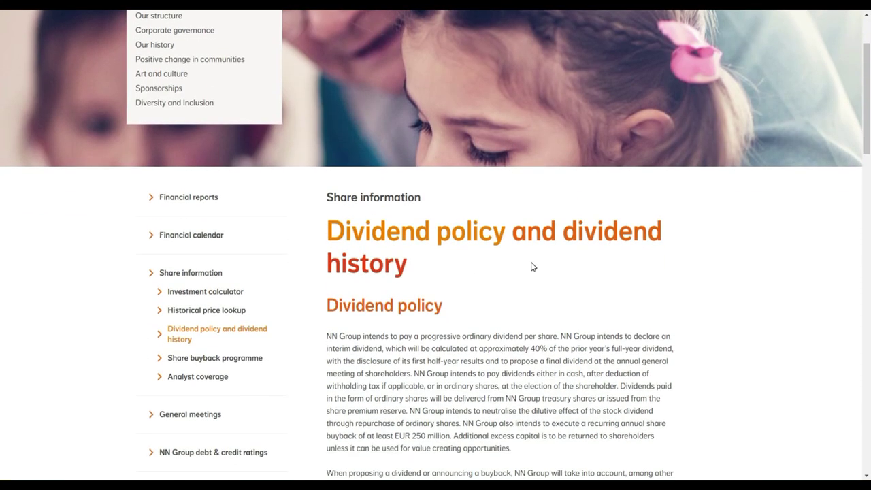
scroll(530, 270, "down", 3)
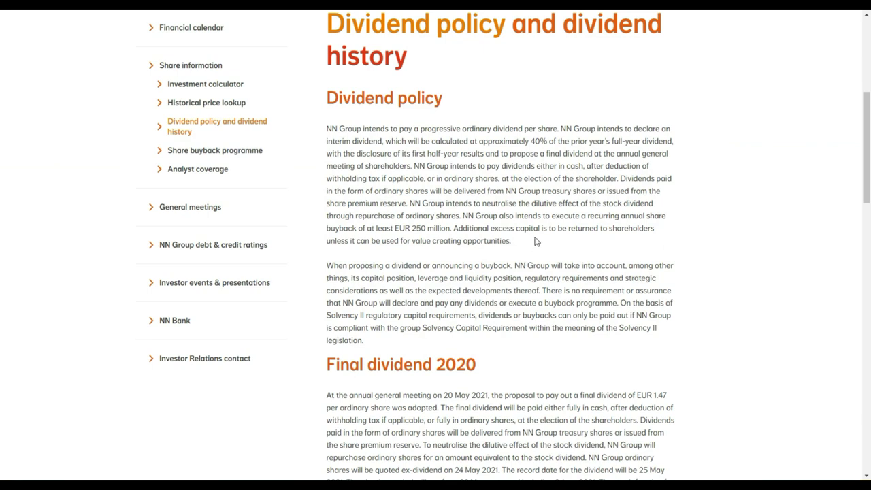
left_click_drag(328, 128, 558, 129)
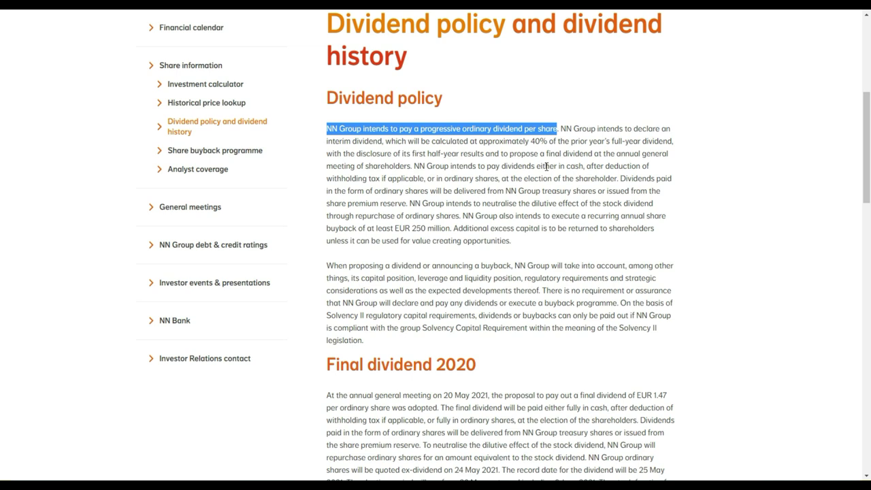
left_click(526, 243)
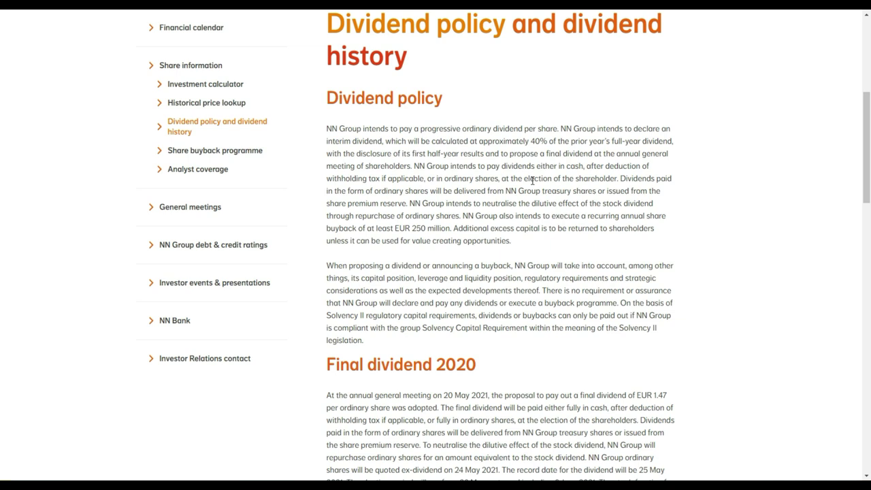
Examine NN Group's dividend history table, highlighting the 2020 interim amount, and check the paragraphs above it that explain the payment.
scroll(476, 259, "down", 8)
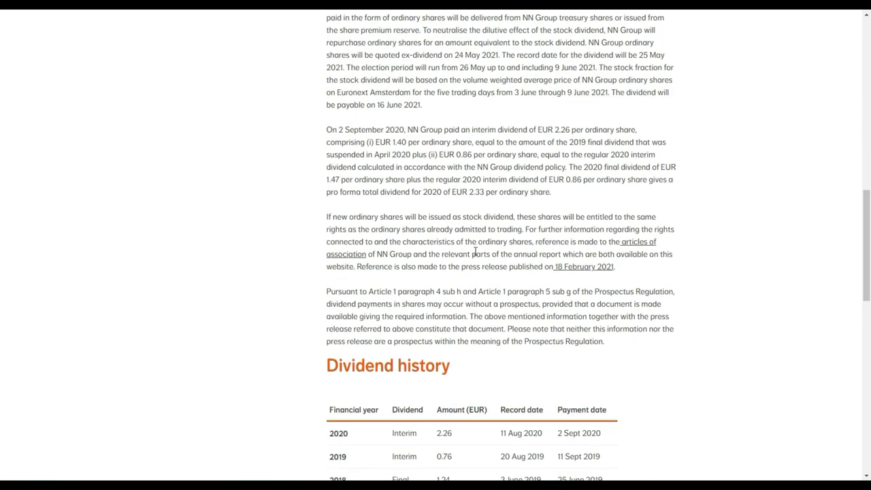
scroll(487, 246, "down", 2)
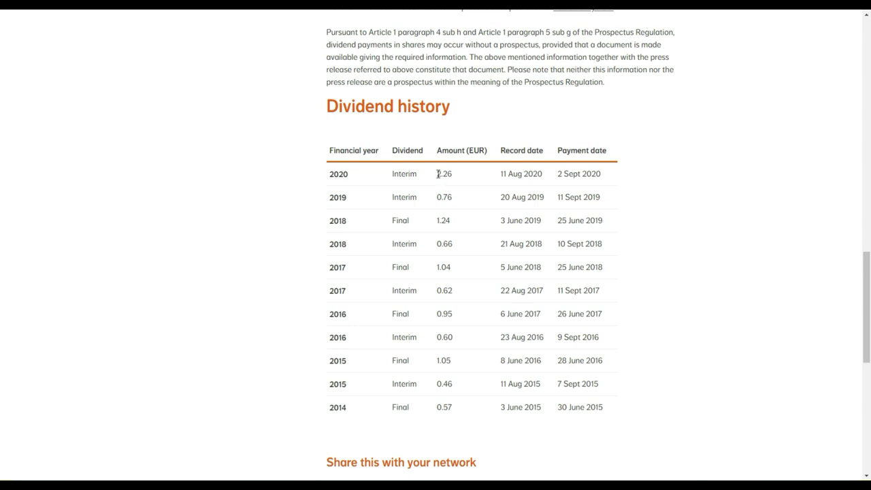
left_click_drag(437, 173, 453, 176)
left_click(453, 187)
left_click_drag(438, 175, 460, 176)
scroll(460, 181, "up", 1)
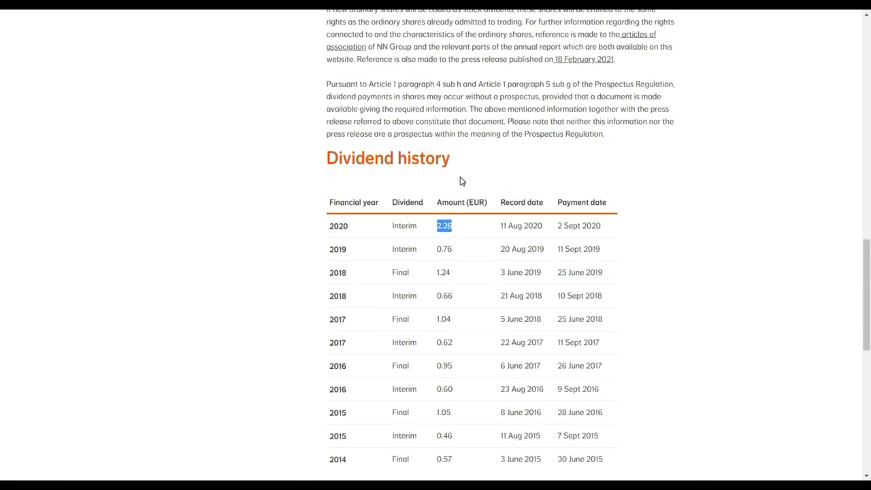
scroll(463, 205, "down", 1)
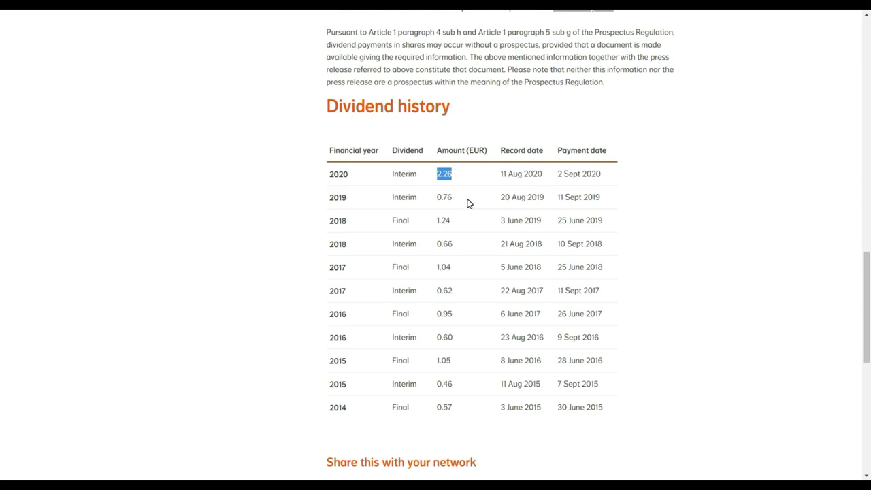
scroll(468, 202, "up", 4)
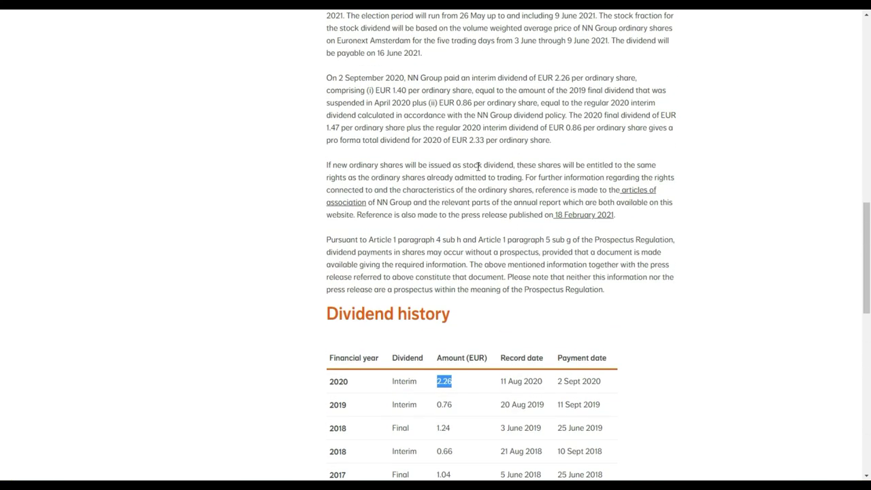
left_click_drag(452, 192, 583, 180)
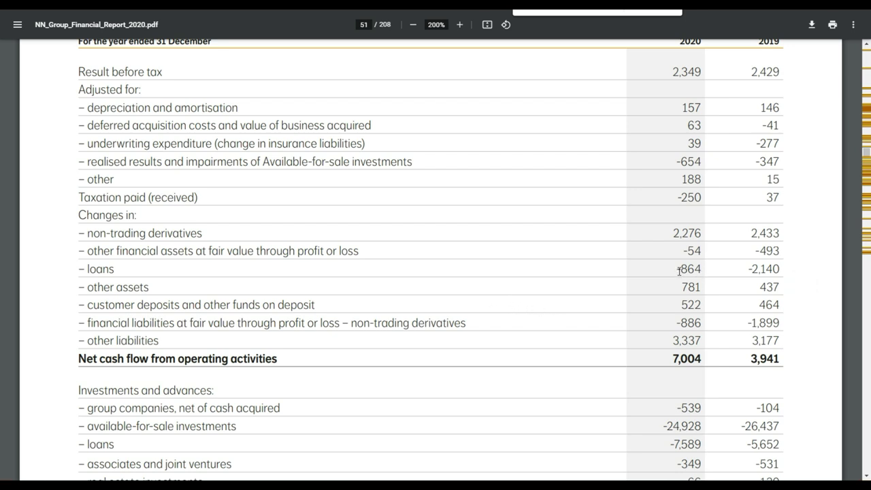
Examine the loans, financial liabilities and net operating cash flow figures on page 51 of NN Group's 2020 financial report, highlighting the 2020 amounts.
left_click_drag(679, 271, 694, 270)
double_click(753, 270)
left_click(799, 335)
left_click_drag(675, 322, 704, 322)
left_click(800, 371)
left_click_drag(674, 359, 695, 355)
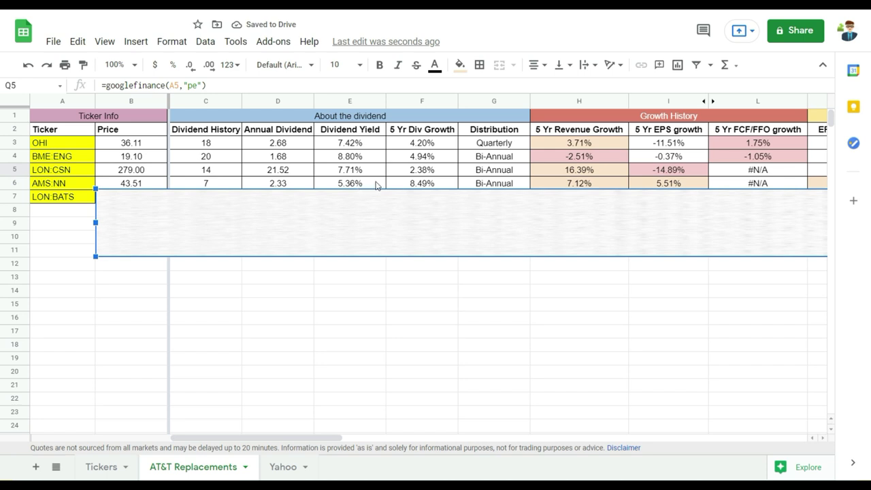
Examine the five-year dividend growth formula, revenue growth and EPS growth cells of AMS:NN in the AT&T Replacements sheet.
left_click(436, 185)
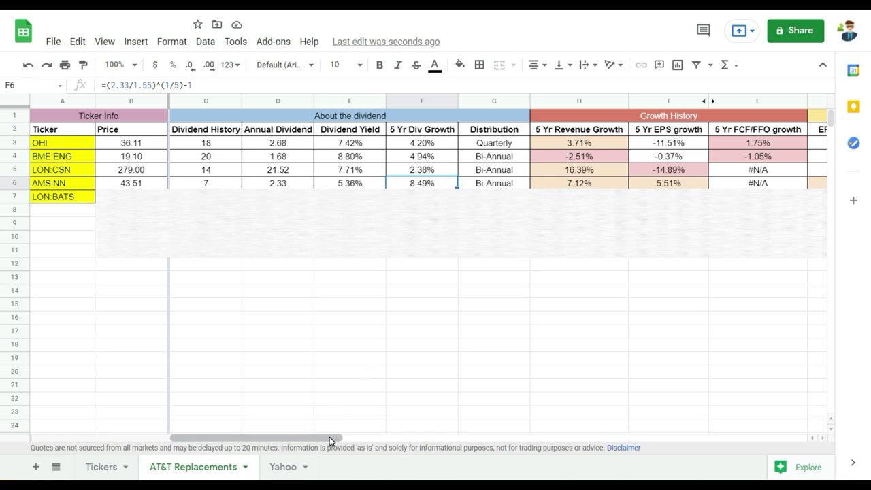
left_click_drag(330, 437, 416, 438)
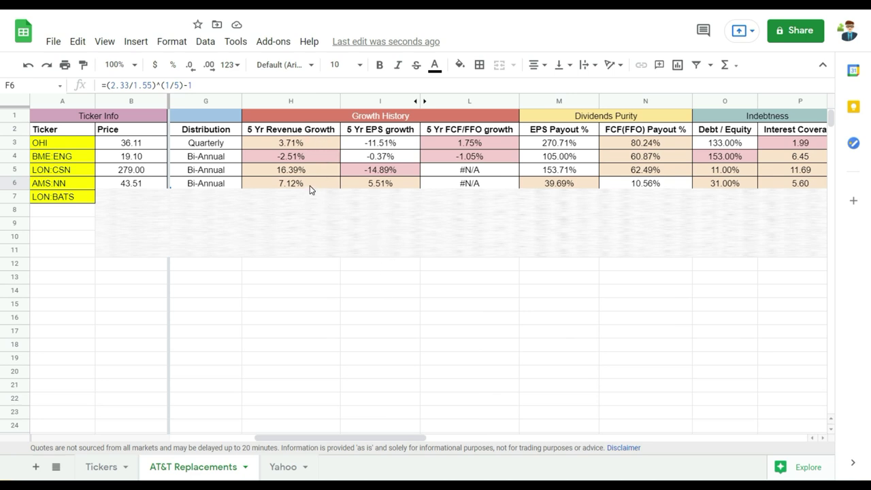
left_click(378, 183)
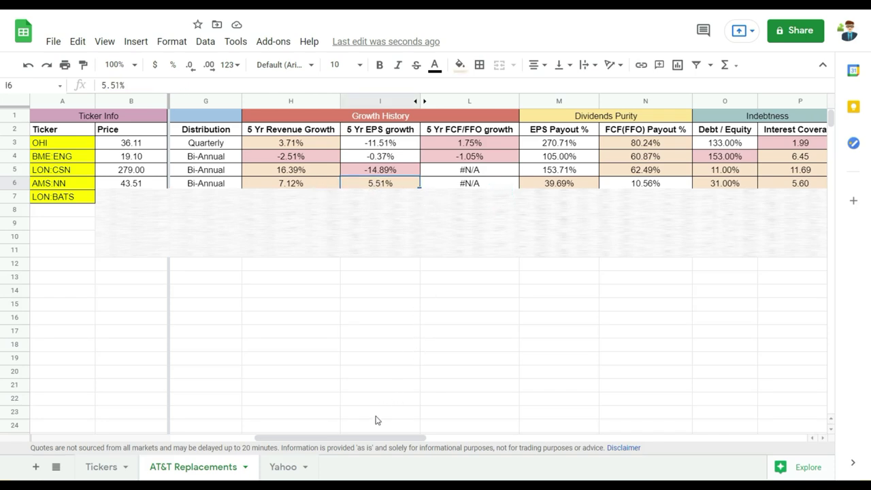
Examine the debt/equity, interest coverage and P/E cells of AMS:NN in the AT&T Replacements sheet.
left_click_drag(377, 434, 416, 434)
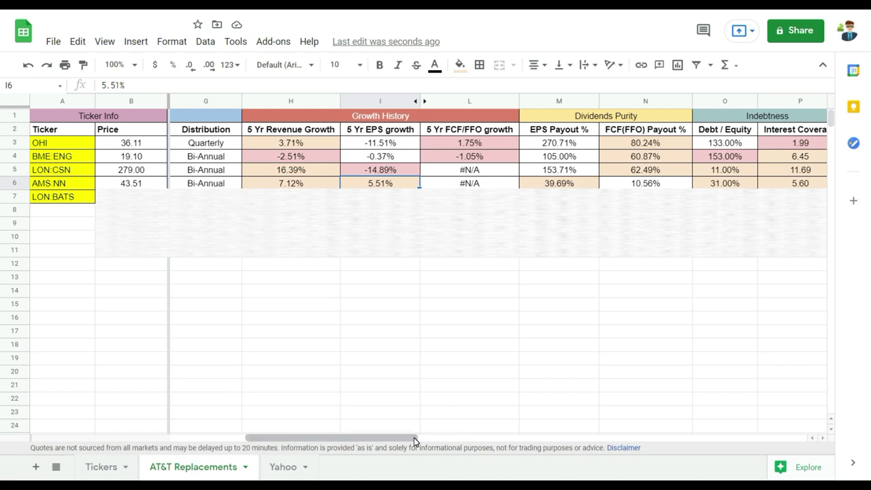
left_click_drag(416, 440, 422, 441)
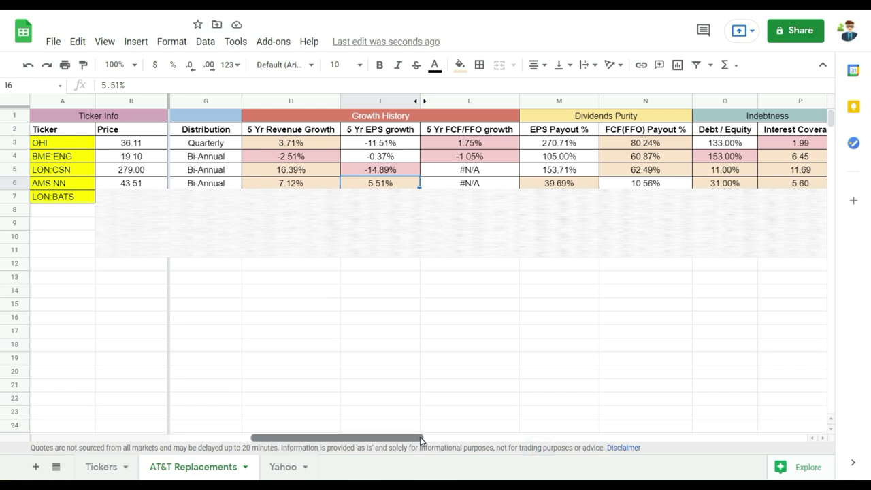
left_click_drag(420, 439, 460, 443)
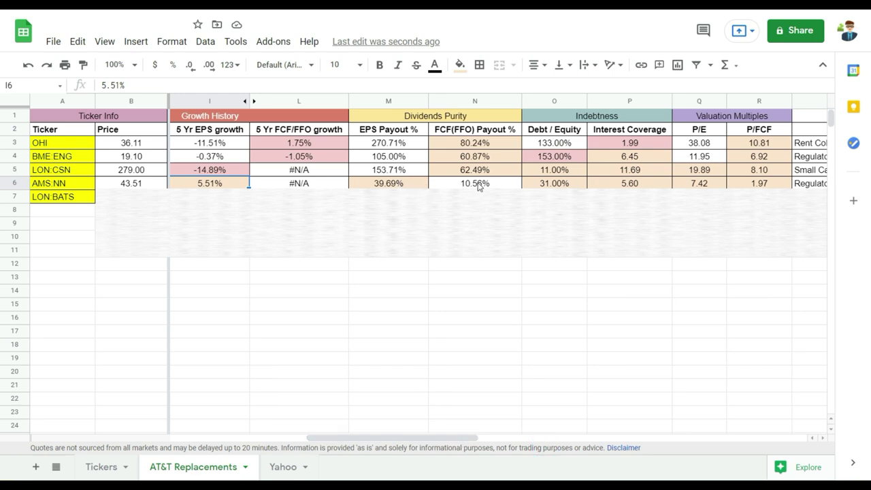
left_click(538, 184)
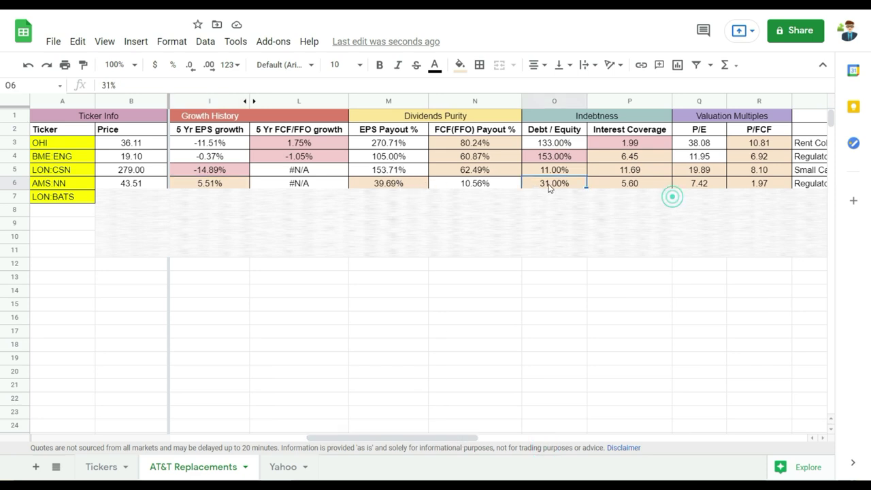
left_click(626, 180)
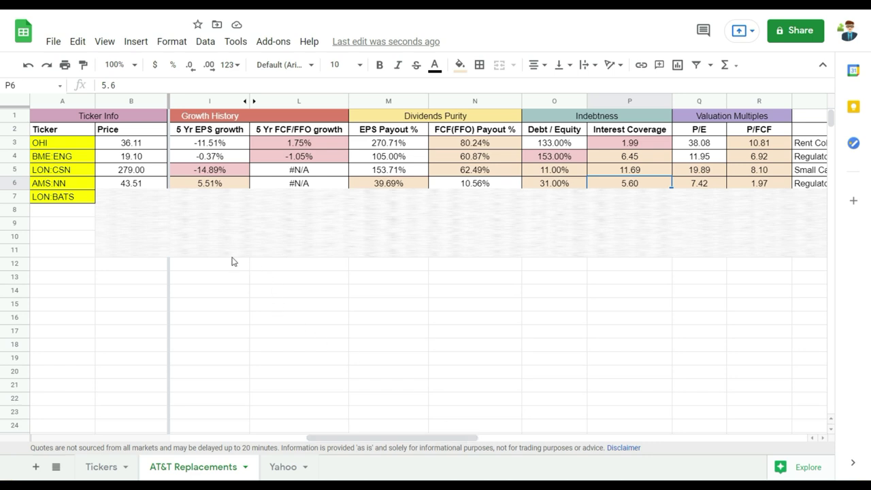
left_click_drag(417, 439, 431, 438)
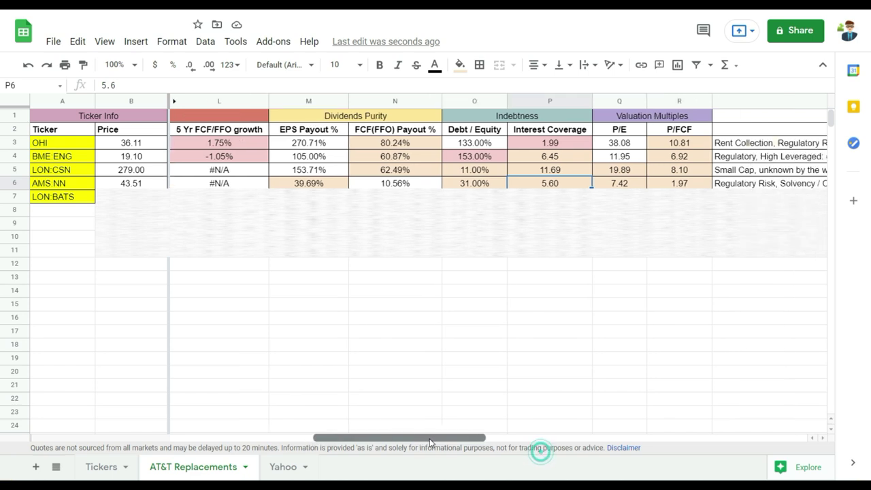
left_click(621, 187)
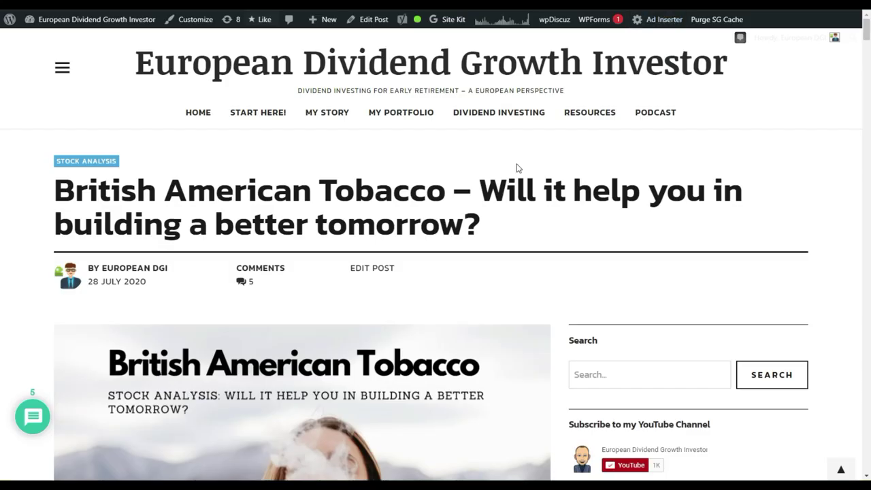
Review the introduction, background and brand overview in the British American Tobacco stock analysis article.
scroll(434, 218, "down", 3)
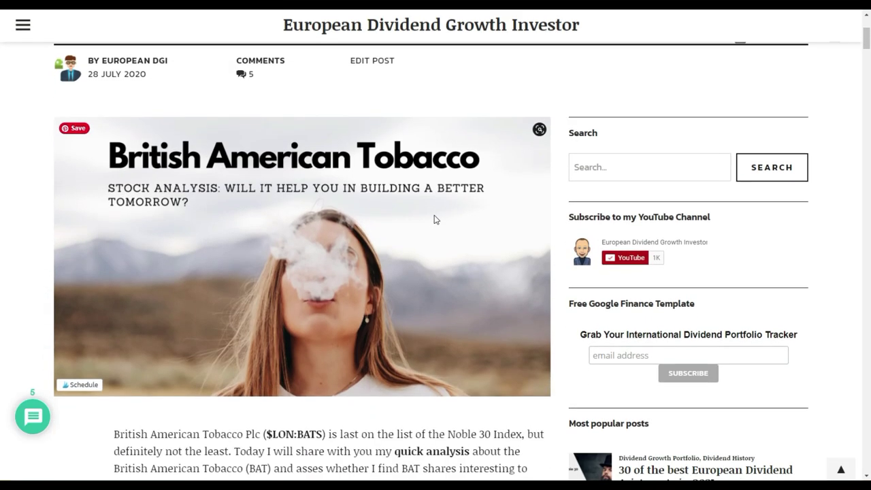
scroll(433, 215, "down", 2)
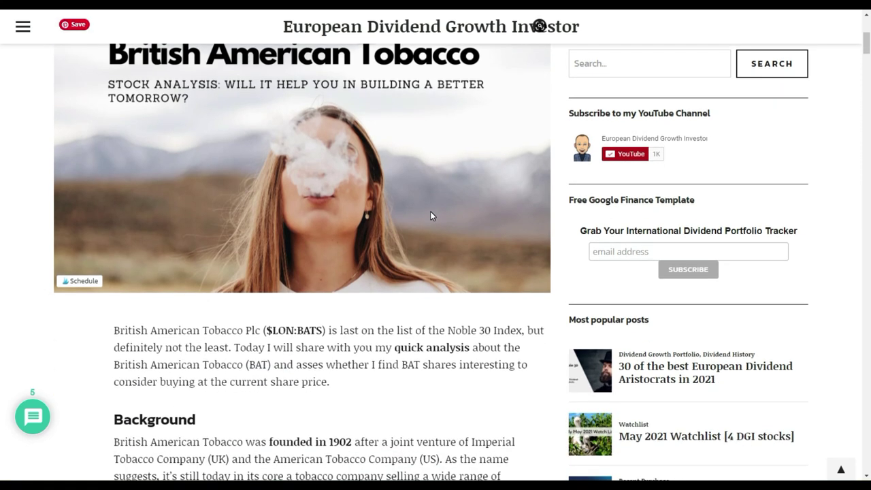
scroll(430, 216, "down", 2)
scroll(433, 219, "down", 2)
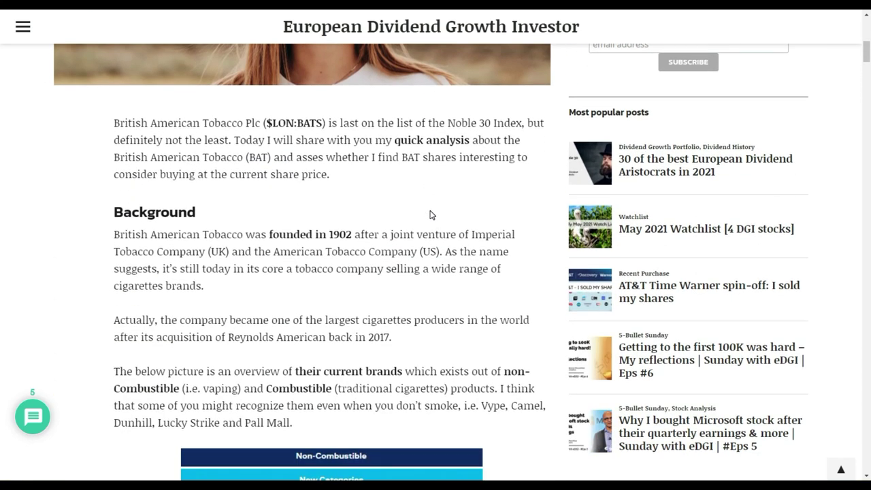
scroll(436, 224, "down", 3)
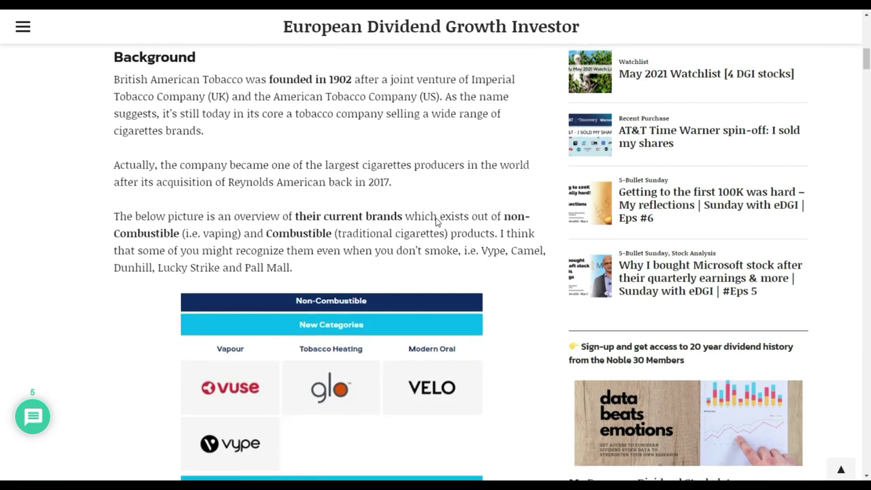
scroll(438, 211, "down", 3)
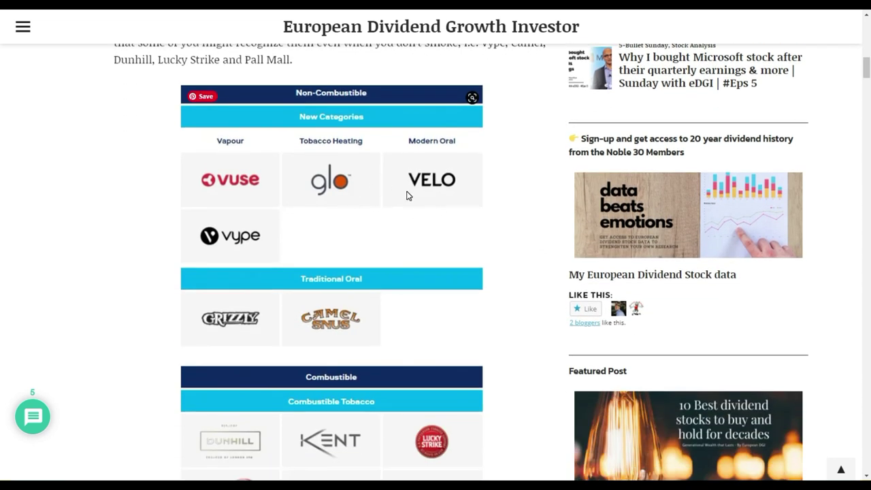
scroll(410, 197, "down", 1)
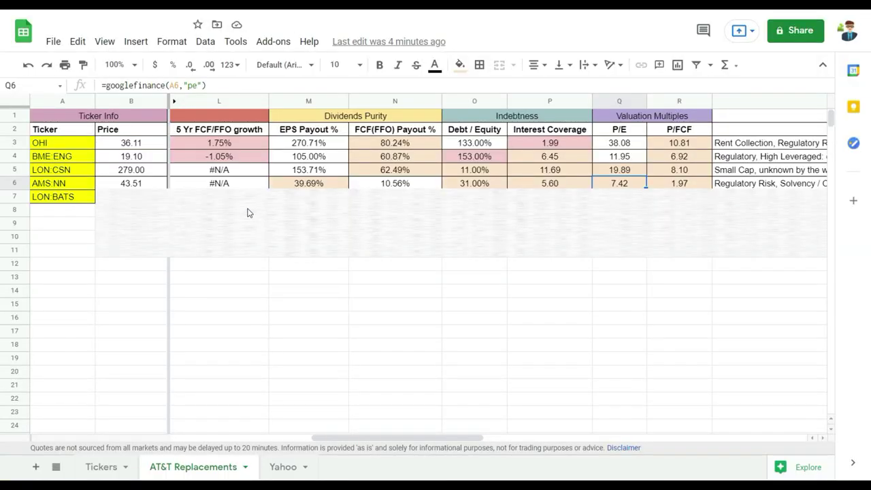
Move the blurred cover image down one row to reveal the LON:BATS figures, and select its five-year dividend growth cell.
scroll(247, 211, "left", 5)
left_click_drag(250, 211, 247, 224)
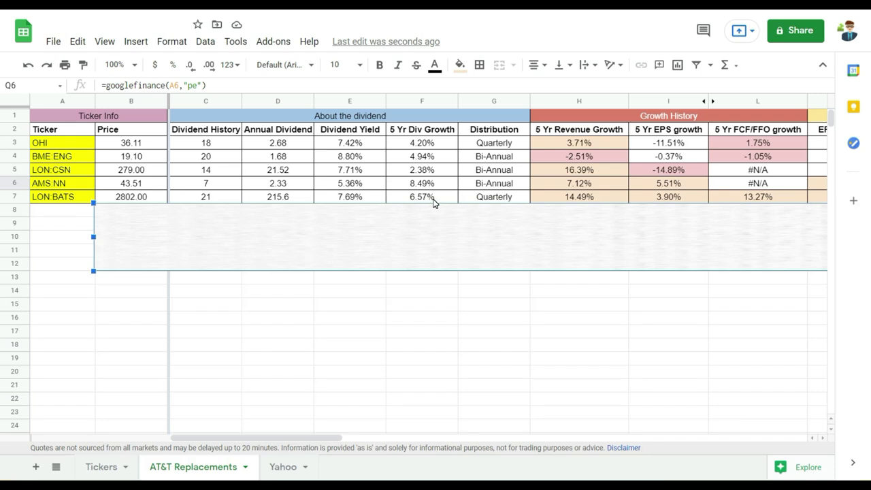
left_click(436, 197)
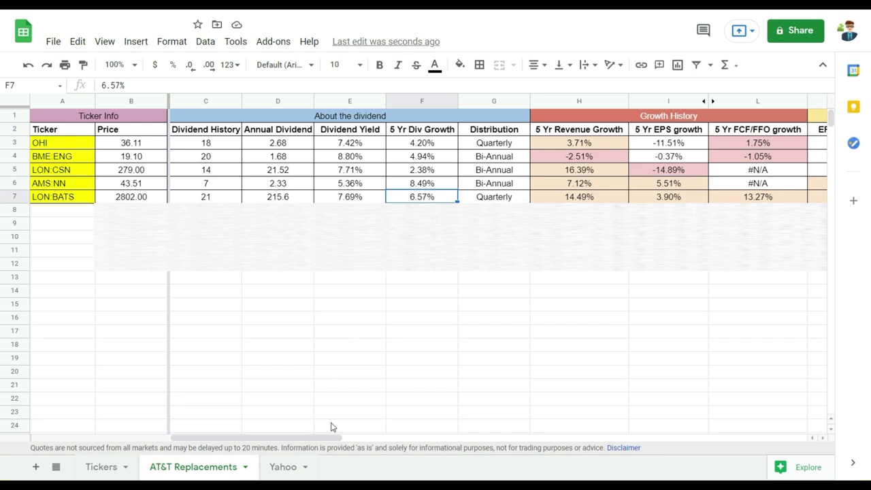
Examine the five-year revenue, EPS and FCF/FFO growth cells of LON:BATS, along with its EPS and FCF payout formulas.
left_click(604, 197)
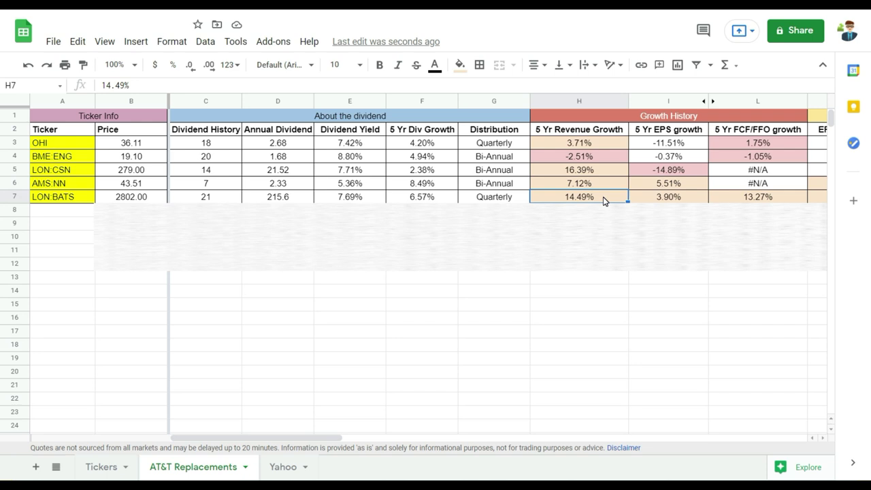
key("Right")
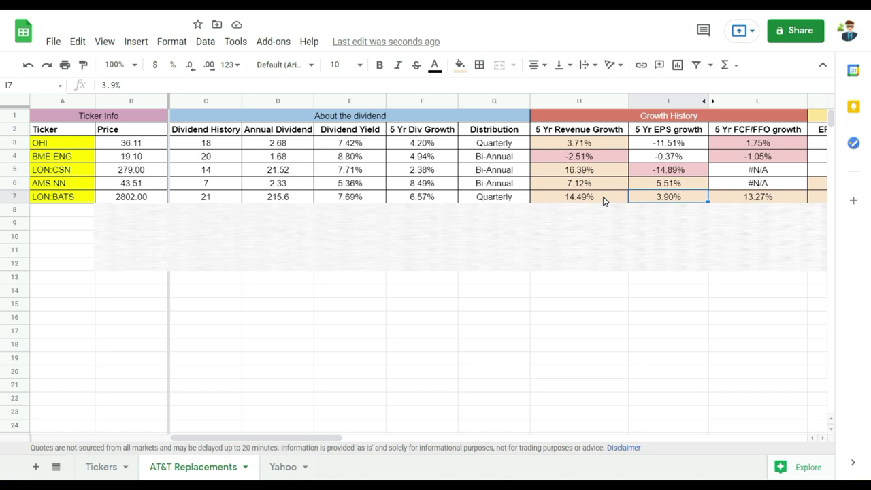
key("Right")
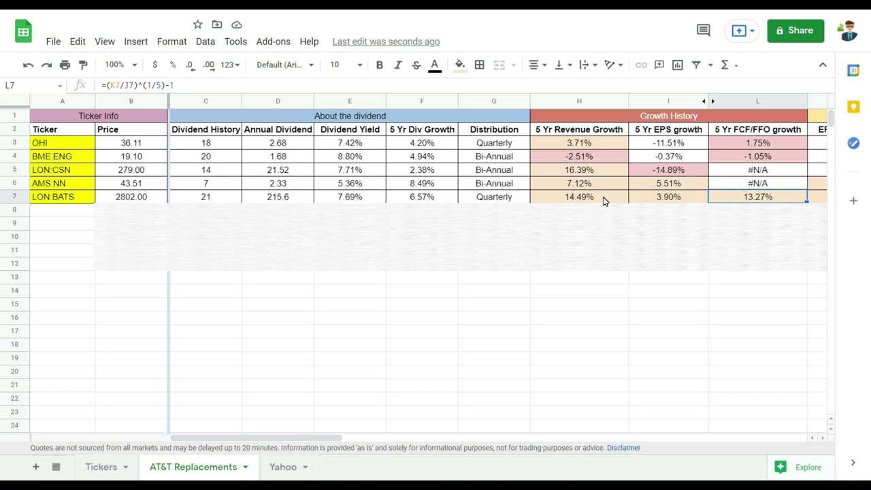
key("Right")
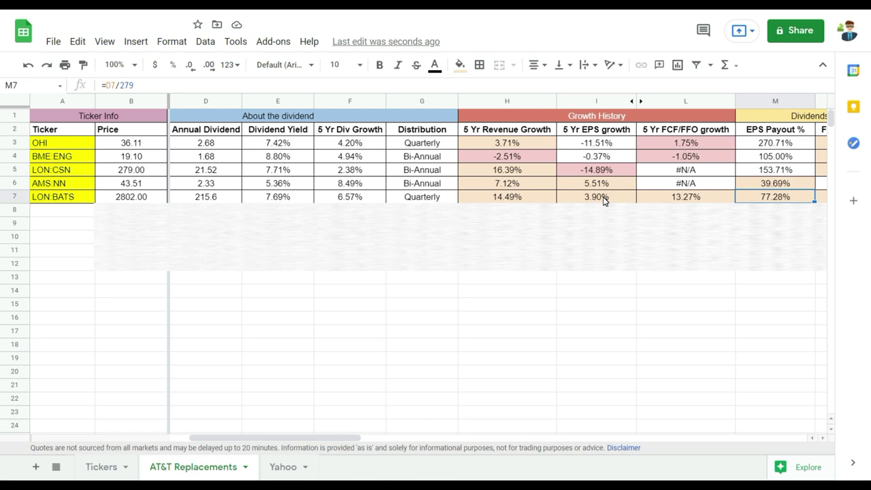
key("Right")
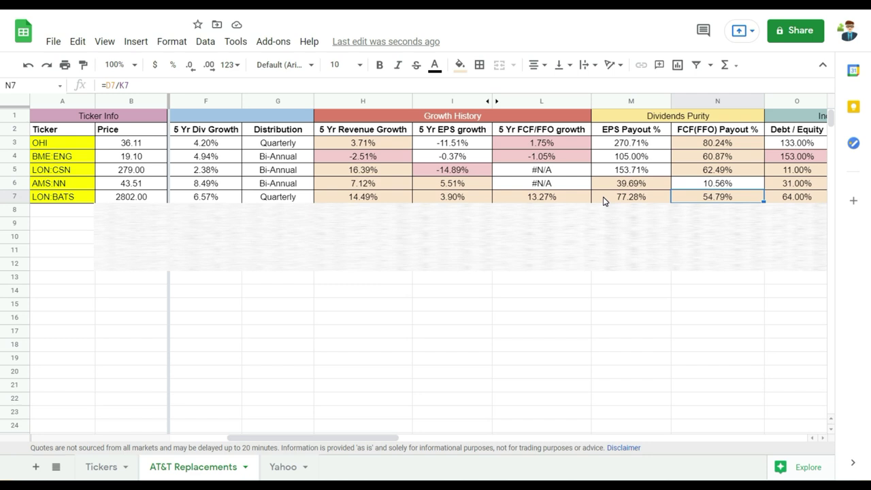
Examine the debt/equity, interest coverage, P/E and P/FCF cells of LON:BATS, ending at its main risk entry.
key("Right")
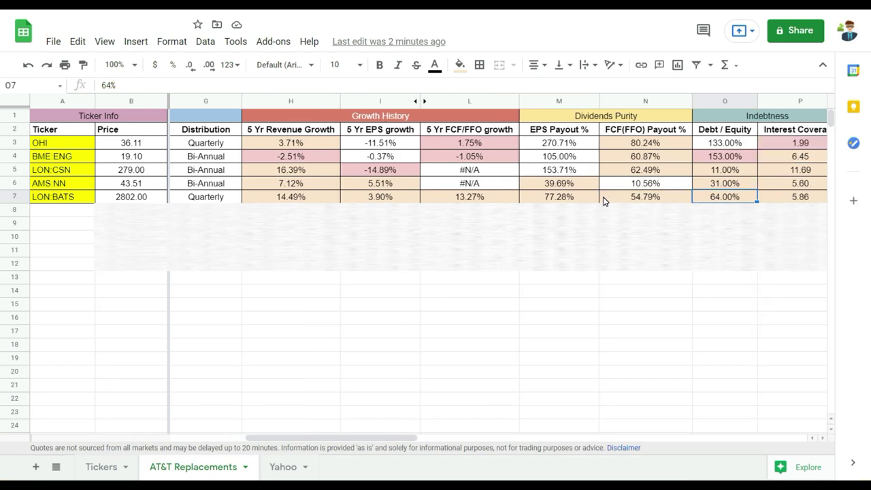
key("Right")
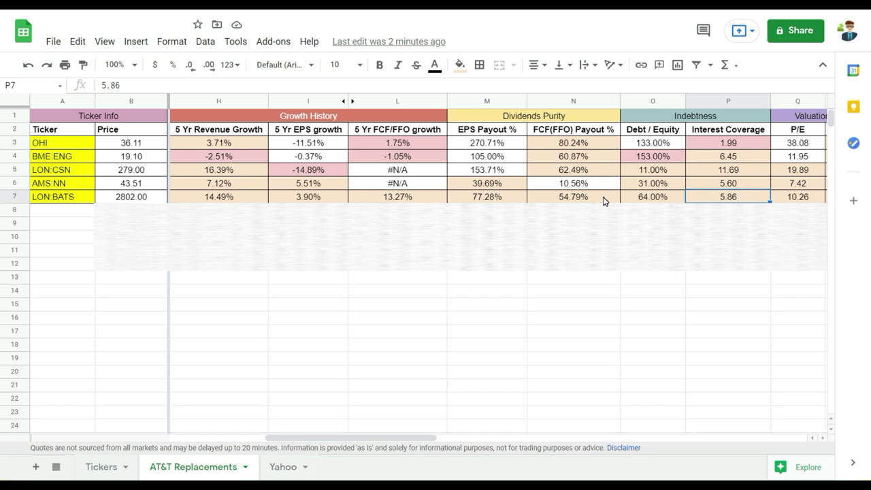
key("Right")
key("Right")
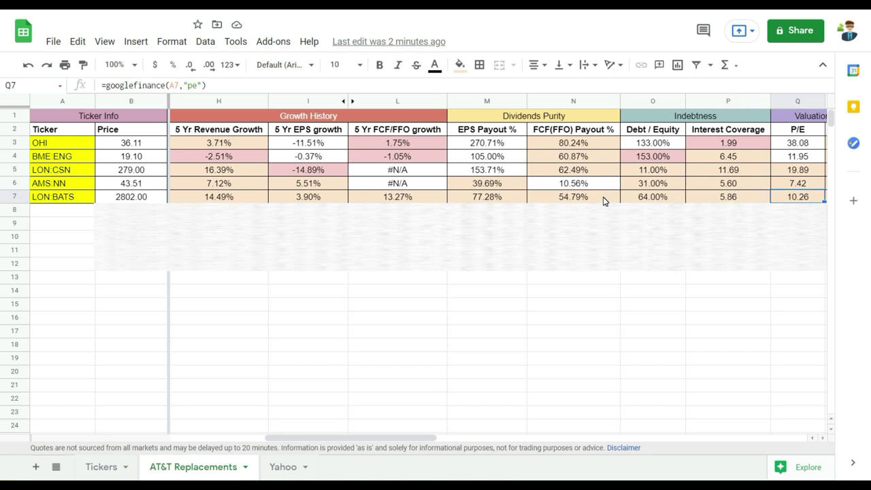
key("Left")
key("Right")
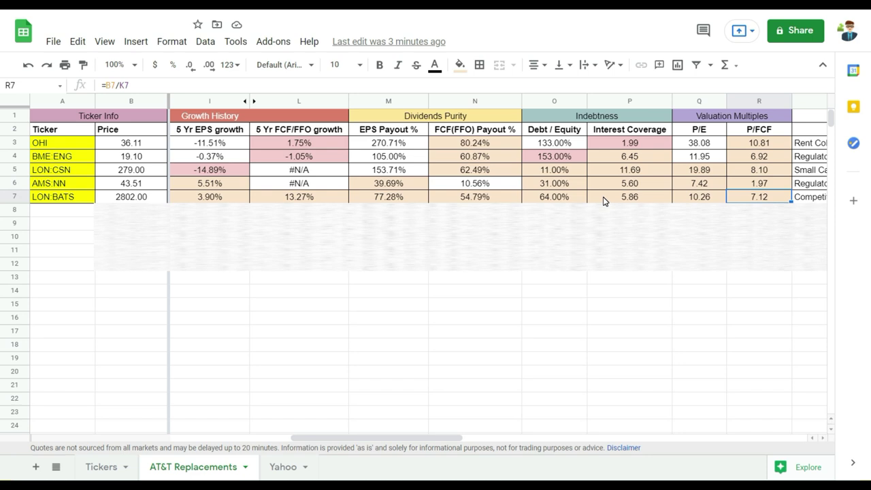
key("Right")
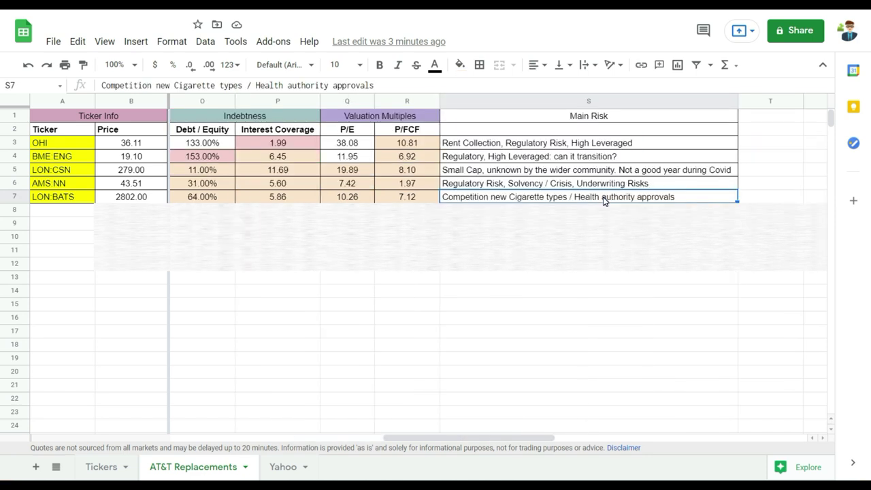